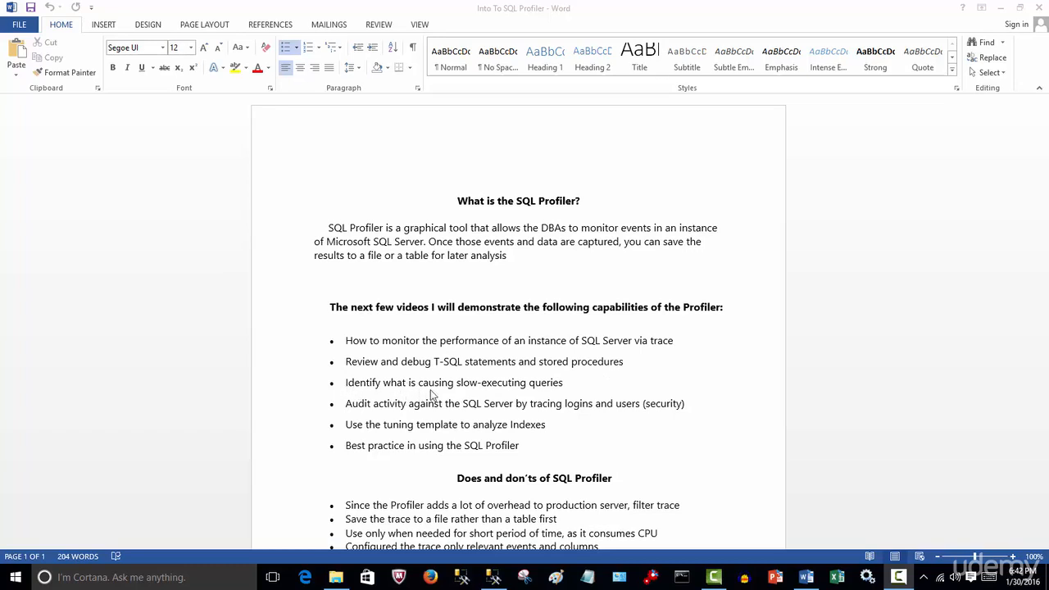
# Highlight the bullet "Identify what is causing slow-executing queries" in the document.
pyautogui.click(570, 382)
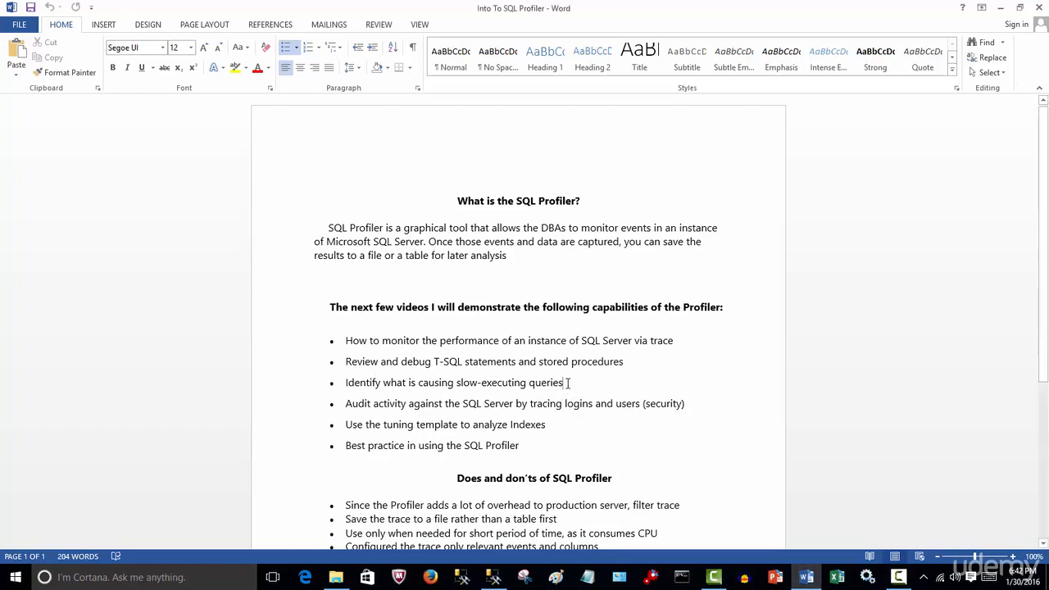
pyautogui.moveTo(568, 383); pyautogui.dragTo(336, 385)
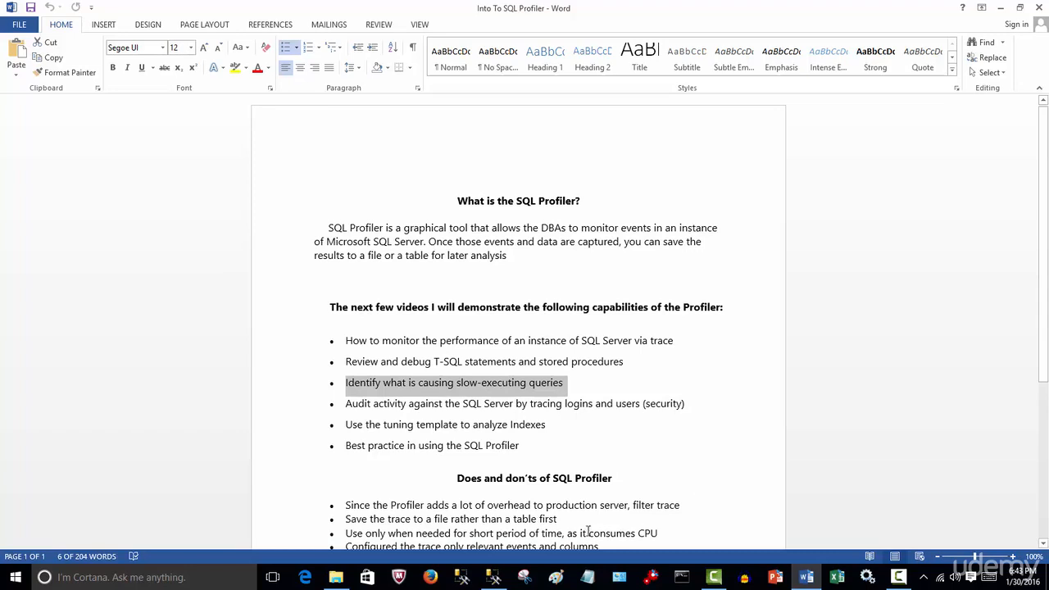
# Switch to SQL Server Management Studio and review the script's SELECT TOP queries on the People table with their run-time comments.
pyautogui.click(493, 577)
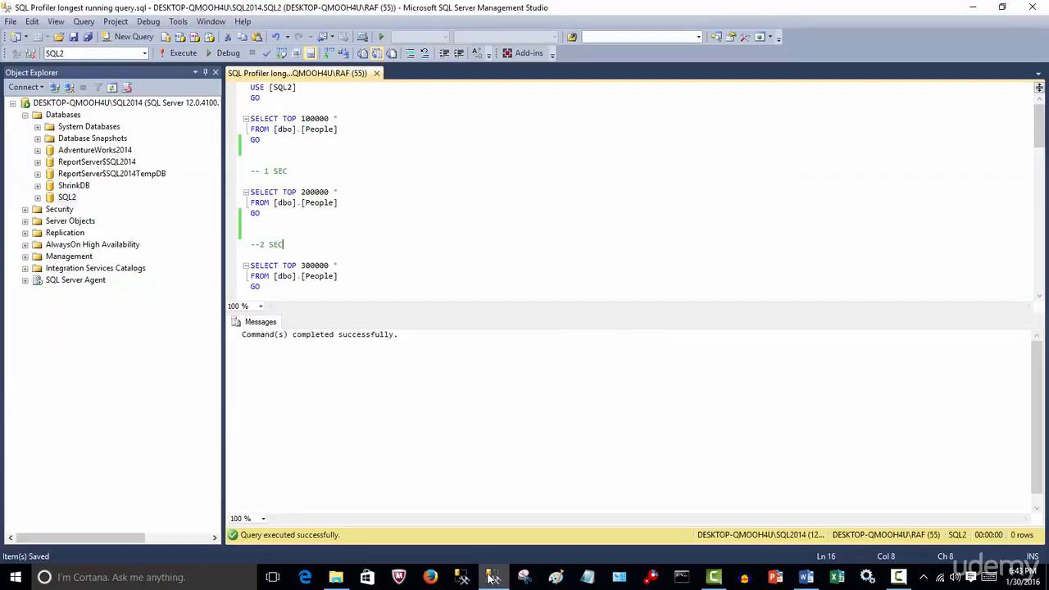
pyautogui.click(484, 278)
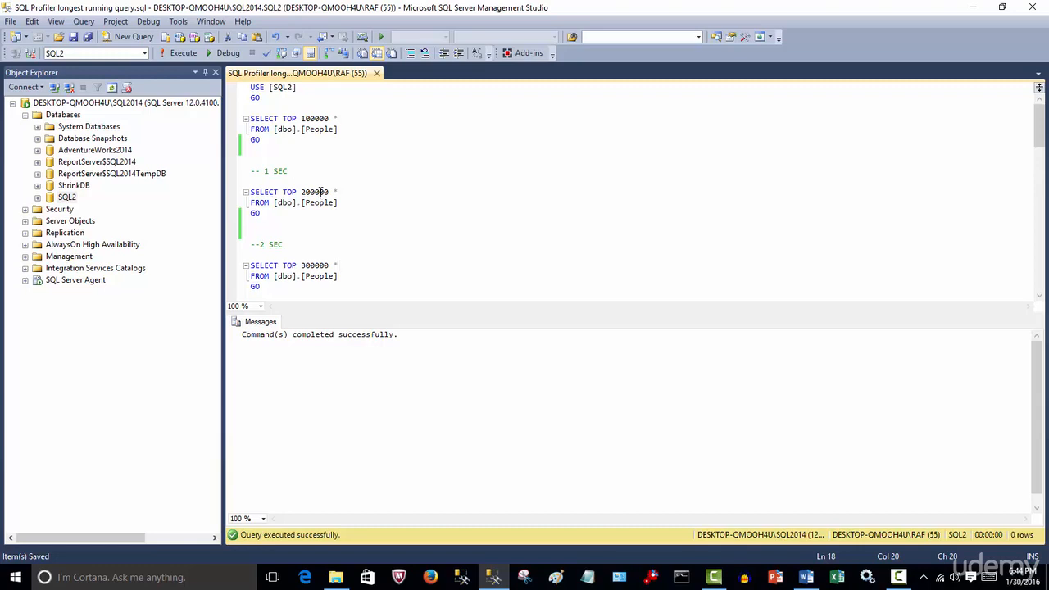
pyautogui.scroll(-2, 279, 245)
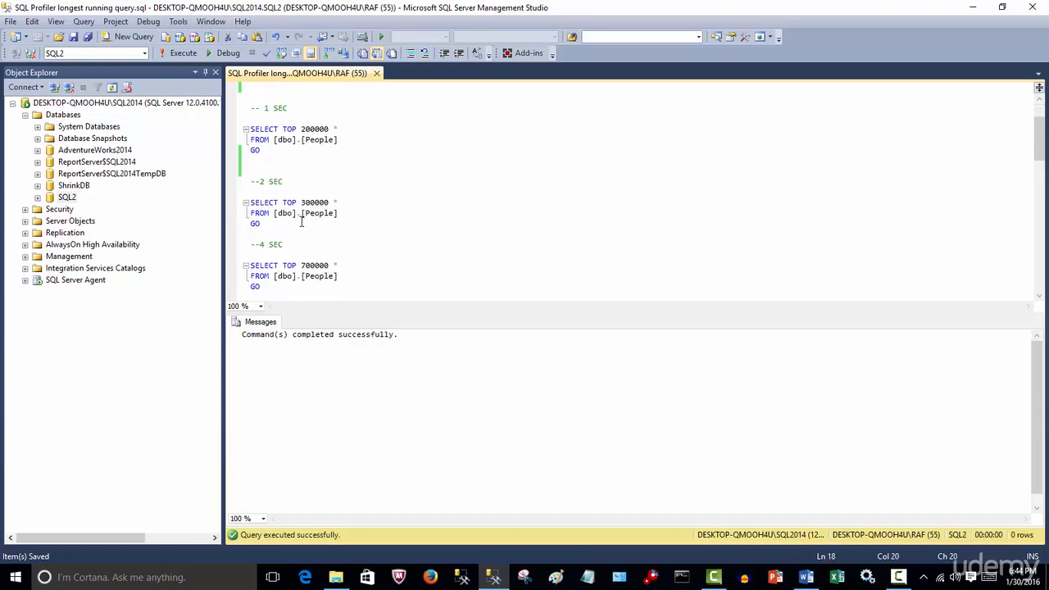
pyautogui.scroll(-1, 286, 238)
pyautogui.scroll(-1, 320, 242)
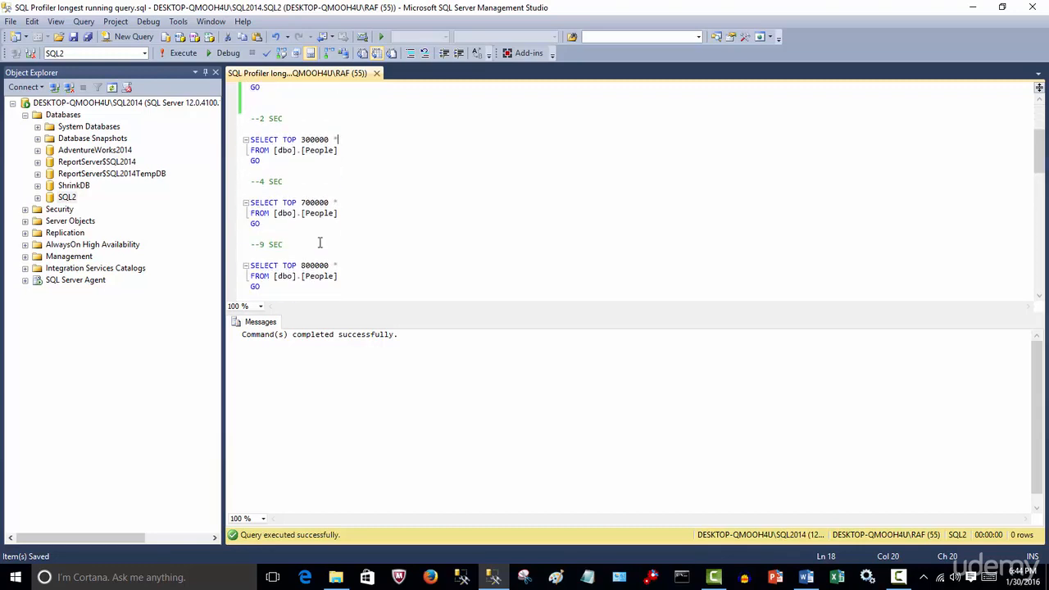
pyautogui.scroll(-2, 318, 253)
pyautogui.scroll(-9, 317, 257)
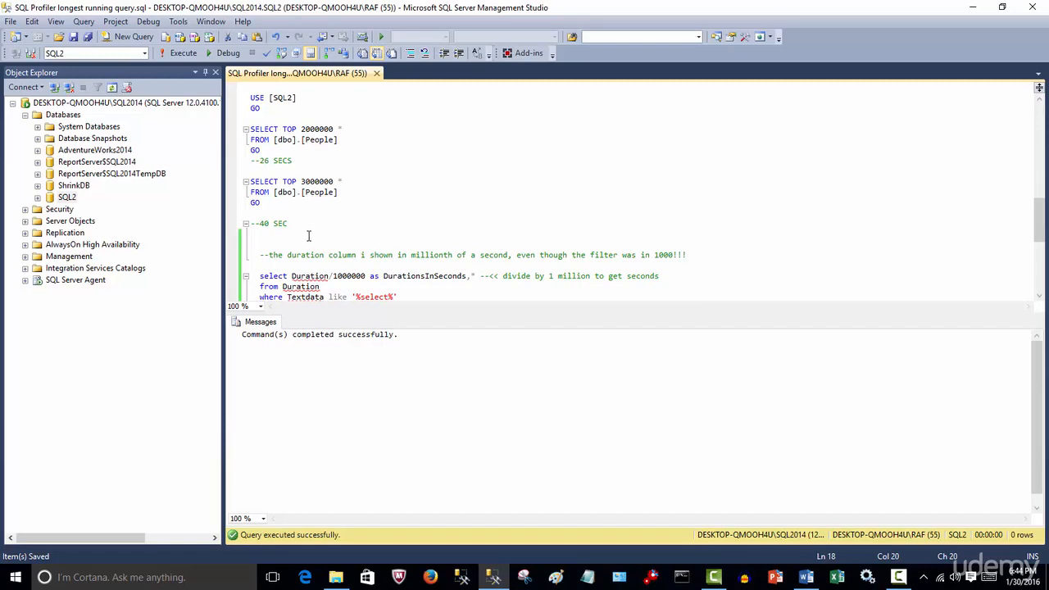
pyautogui.scroll(15, 336, 225)
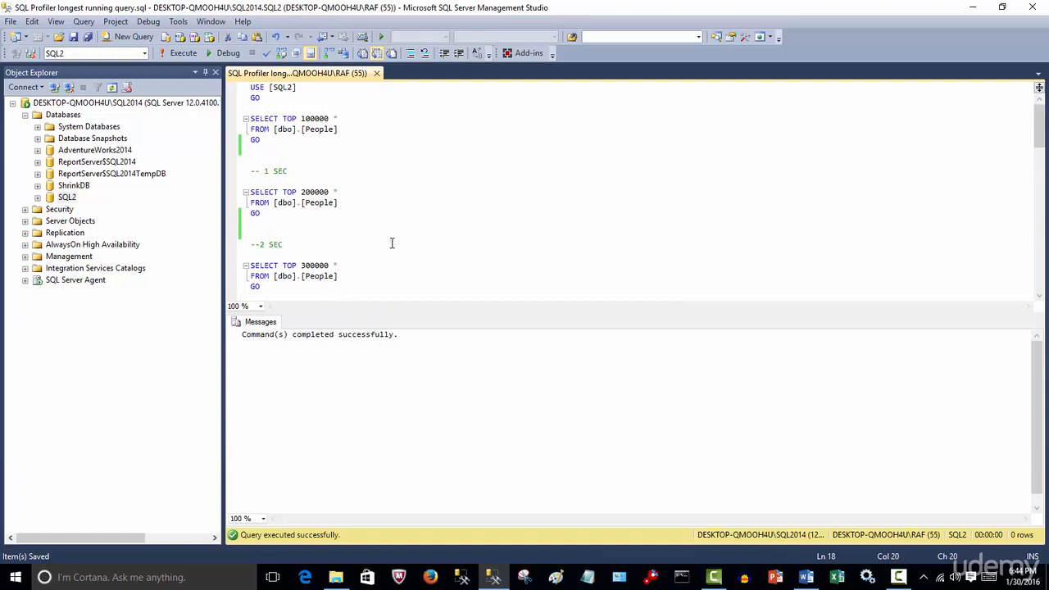
pyautogui.scroll(-4, 392, 243)
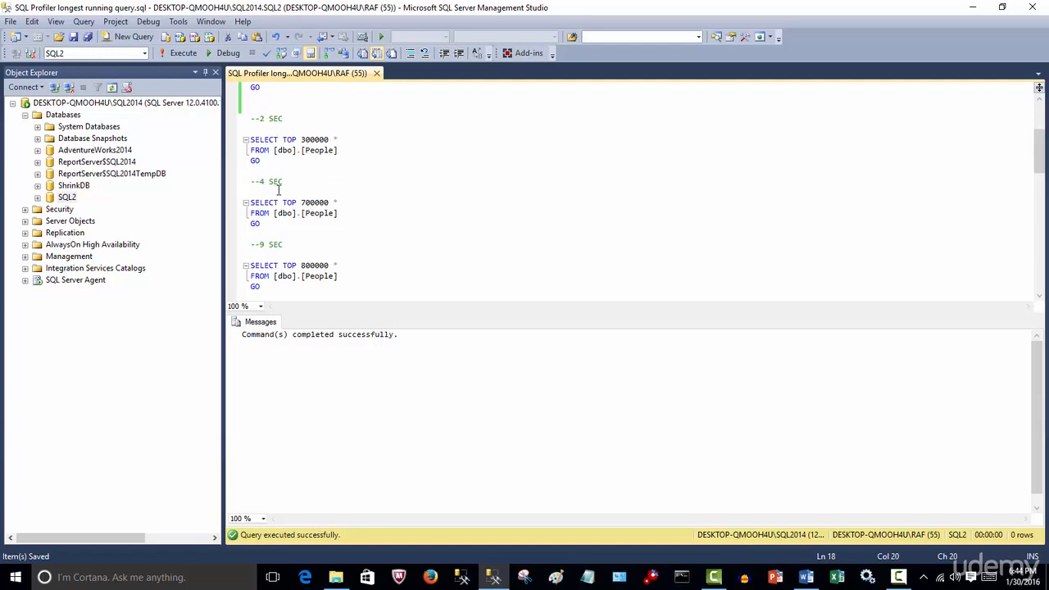
pyautogui.scroll(-4, 353, 234)
pyautogui.scroll(-6, 354, 232)
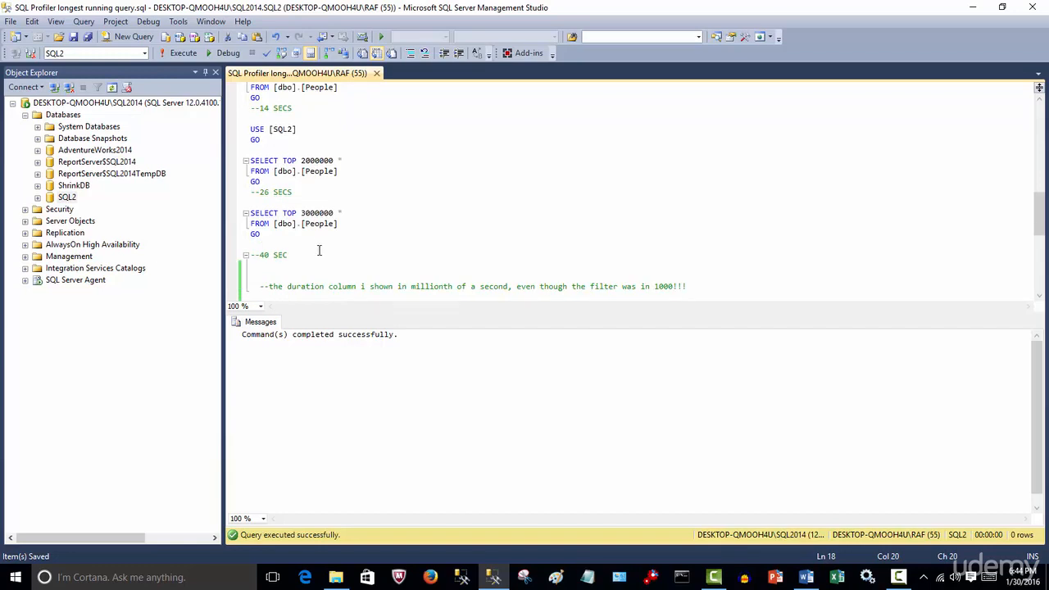
pyautogui.scroll(10, 328, 254)
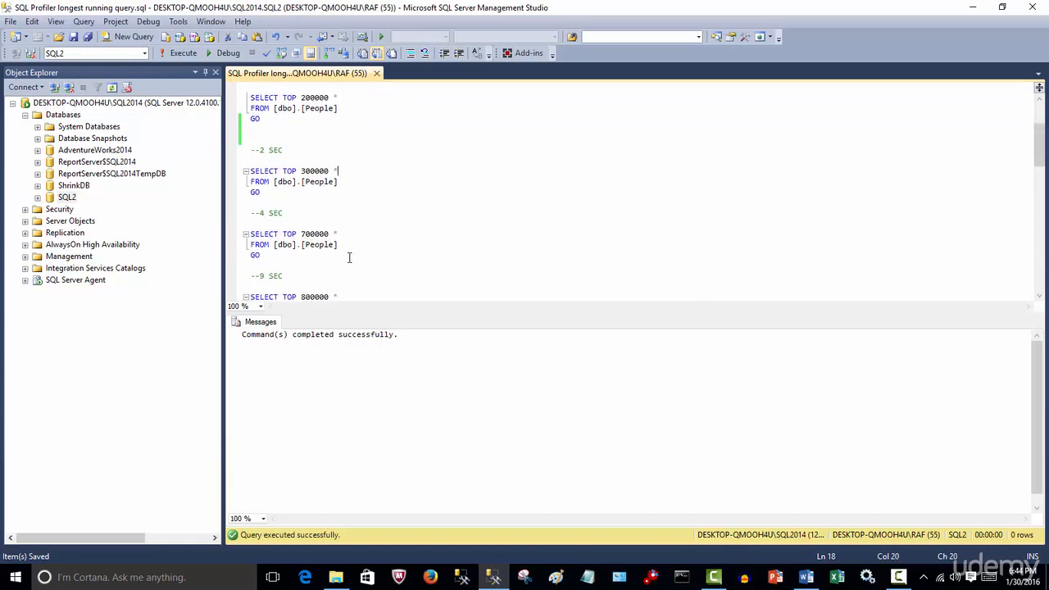
pyautogui.scroll(3, 349, 257)
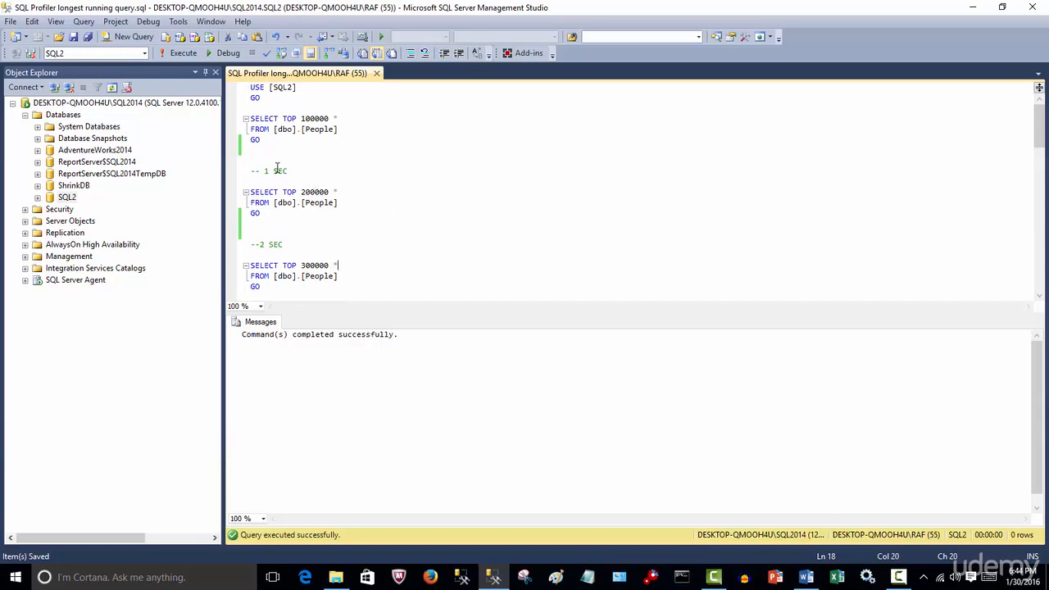
# Launch SQL Server Profiler and connect to the SQL2014 server instance to start a new trace.
pyautogui.click(178, 21)
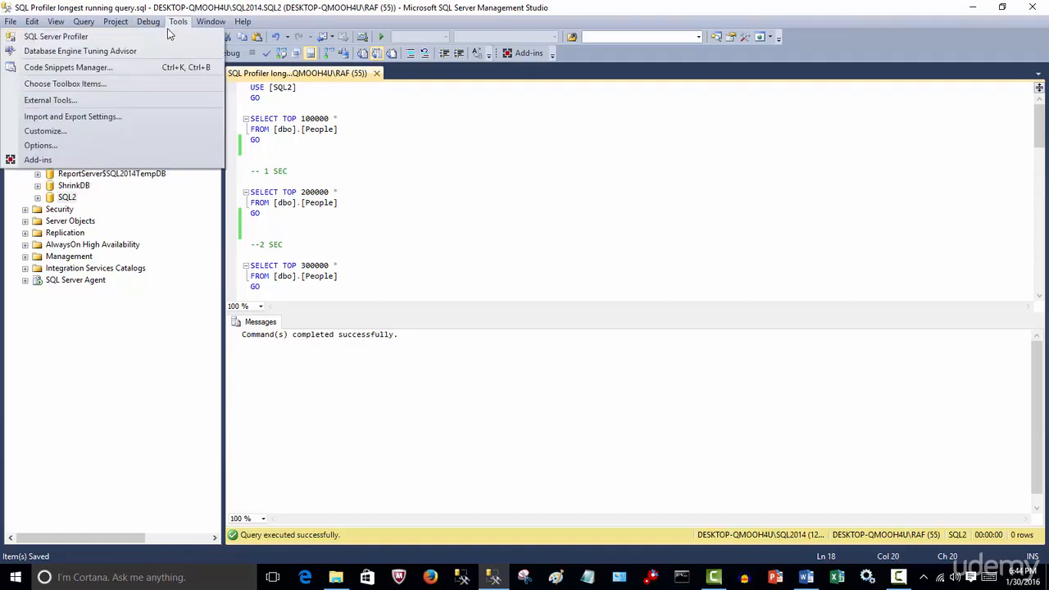
pyautogui.click(164, 37)
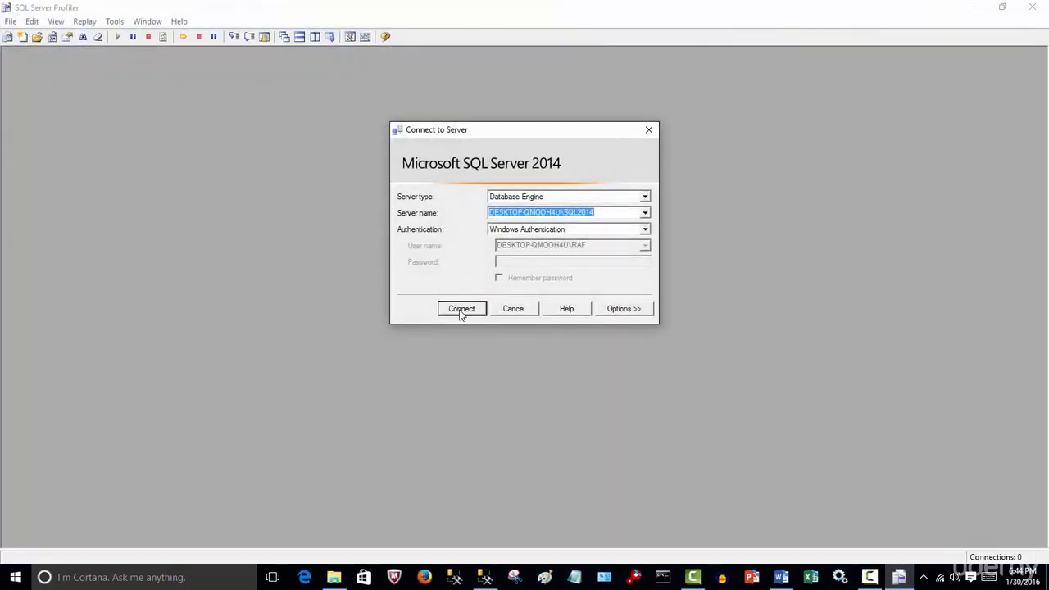
pyautogui.click(461, 312)
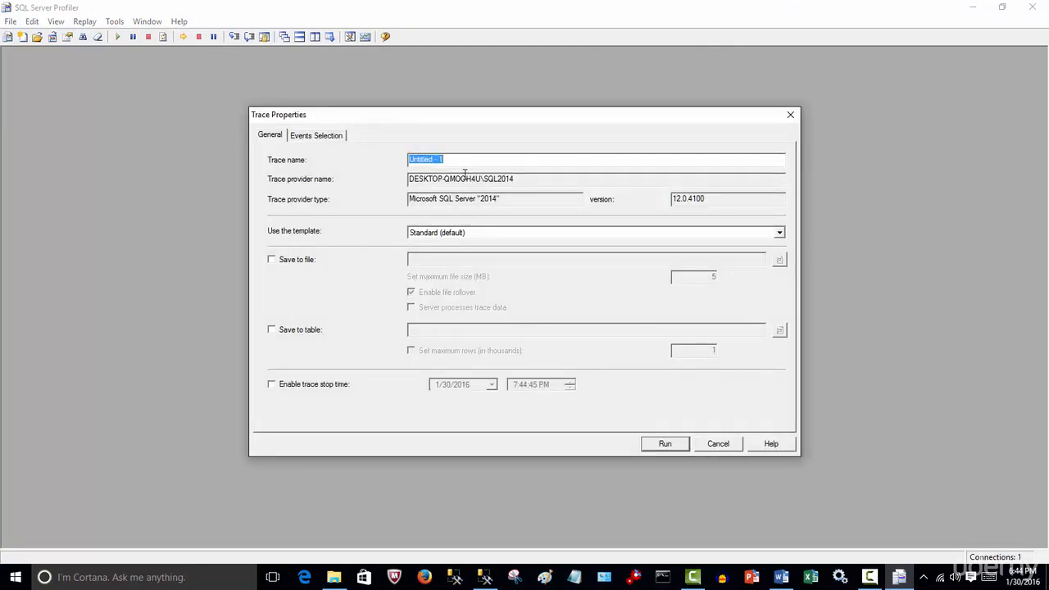
# Name the trace "duraton" and base it on the TSQL_Duration template.
pyautogui.write('duraton')
pyautogui.click(781, 237)
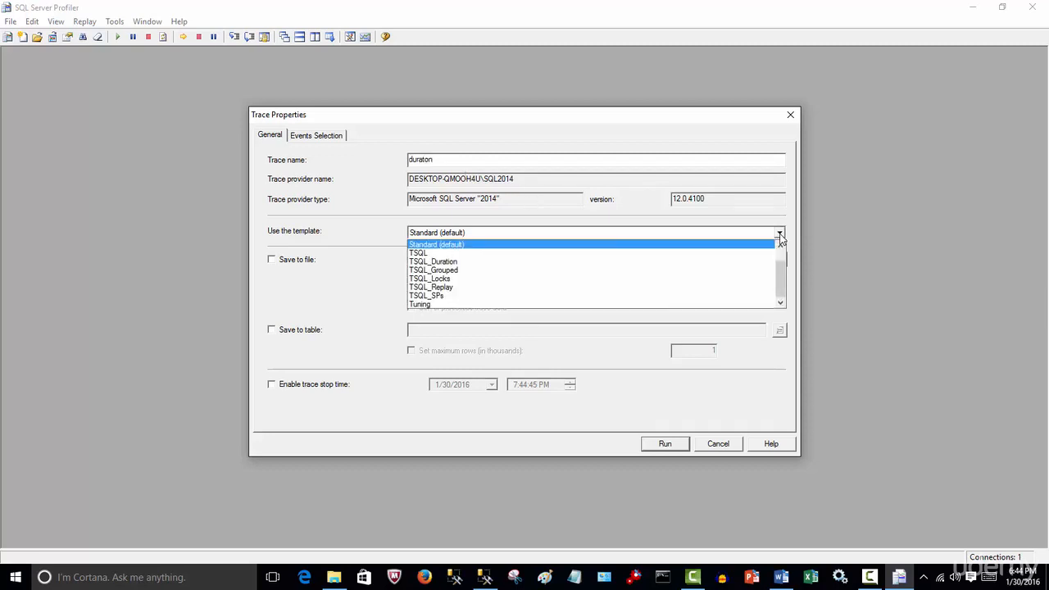
pyautogui.click(443, 262)
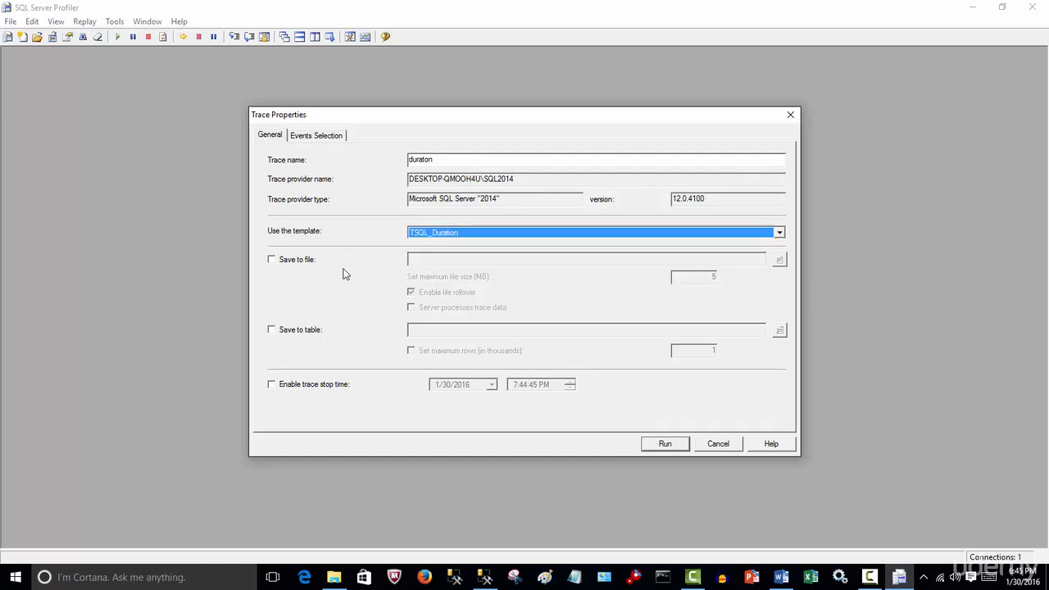
# Exclude the BinaryData column from the RPC:Completed event and try to exclude its SPID column too.
pyautogui.click(318, 135)
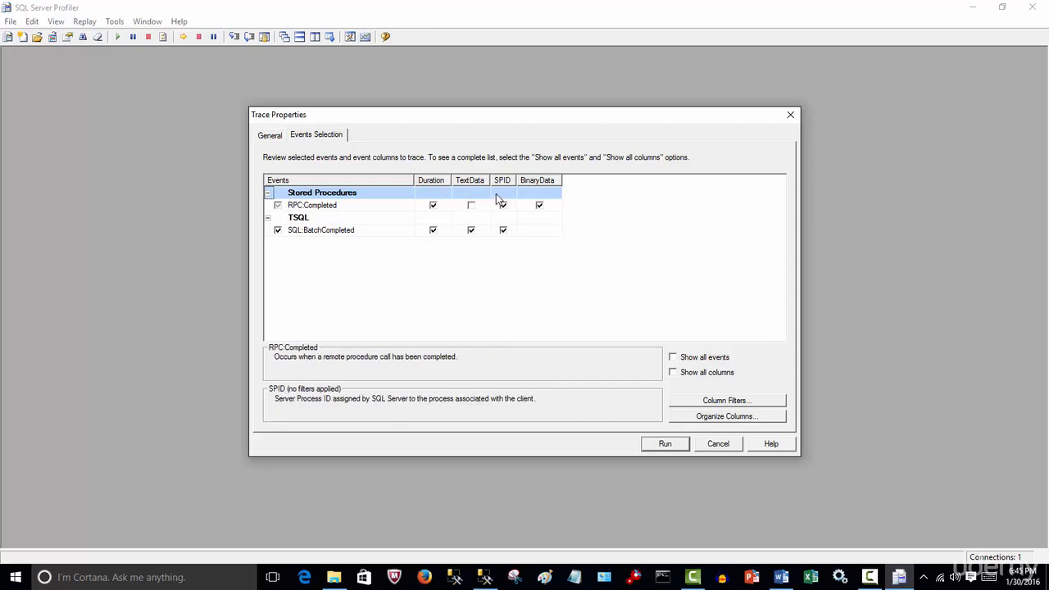
pyautogui.click(540, 207)
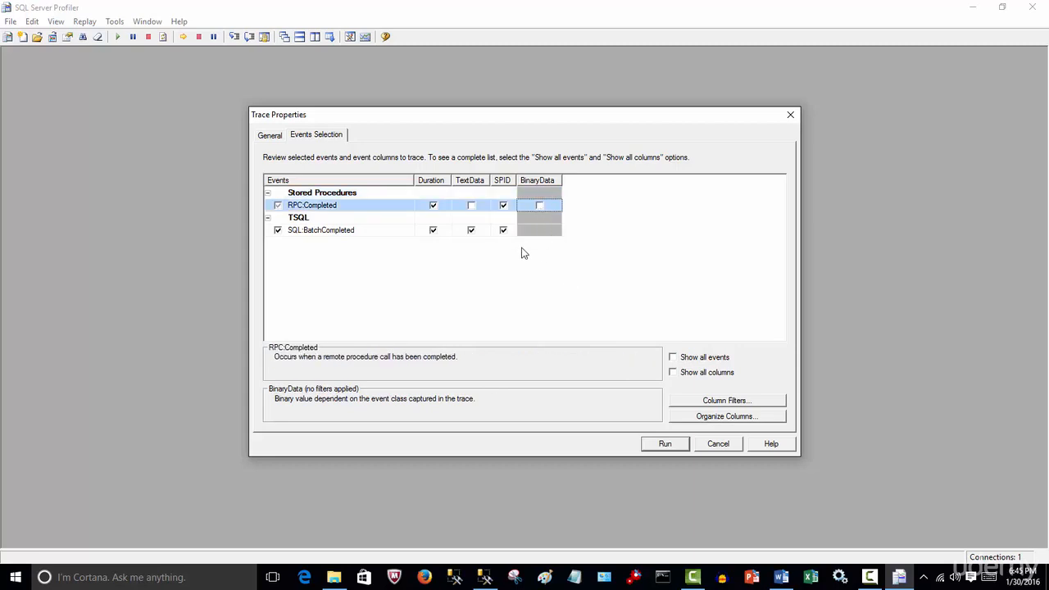
pyautogui.click(503, 205)
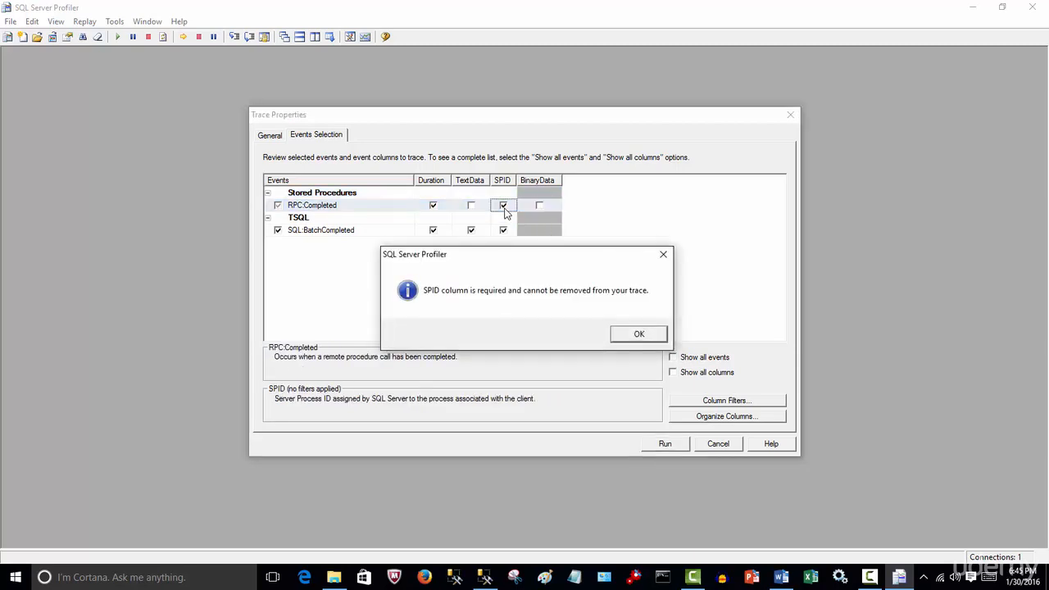
pyautogui.click(639, 333)
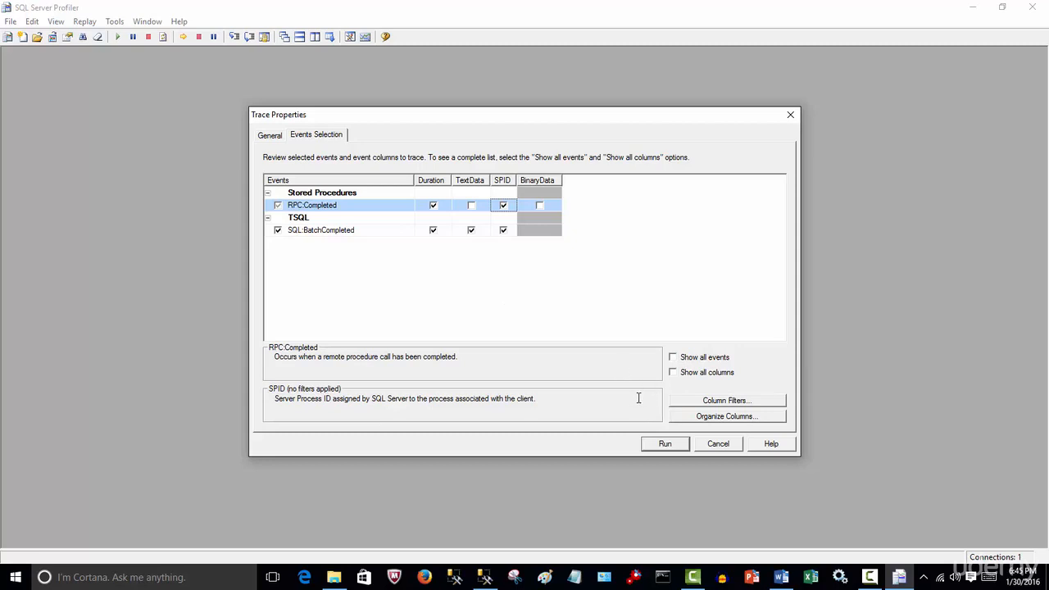
# Run the trace and switch to SQL Server Management Studio, restoring its window to a smaller size so the trace stays in view.
pyautogui.click(665, 444)
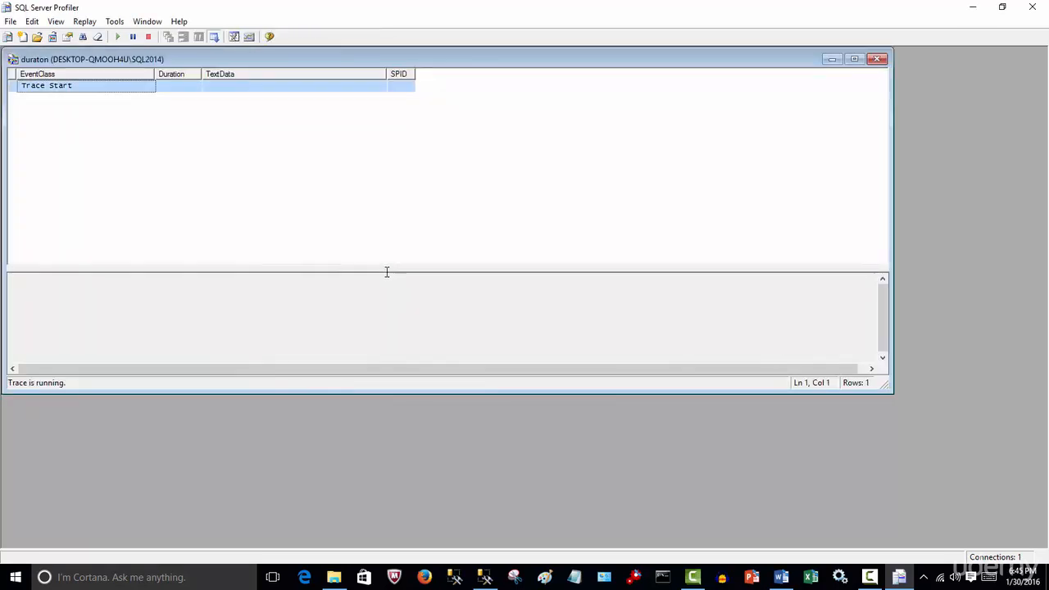
pyautogui.click(490, 579)
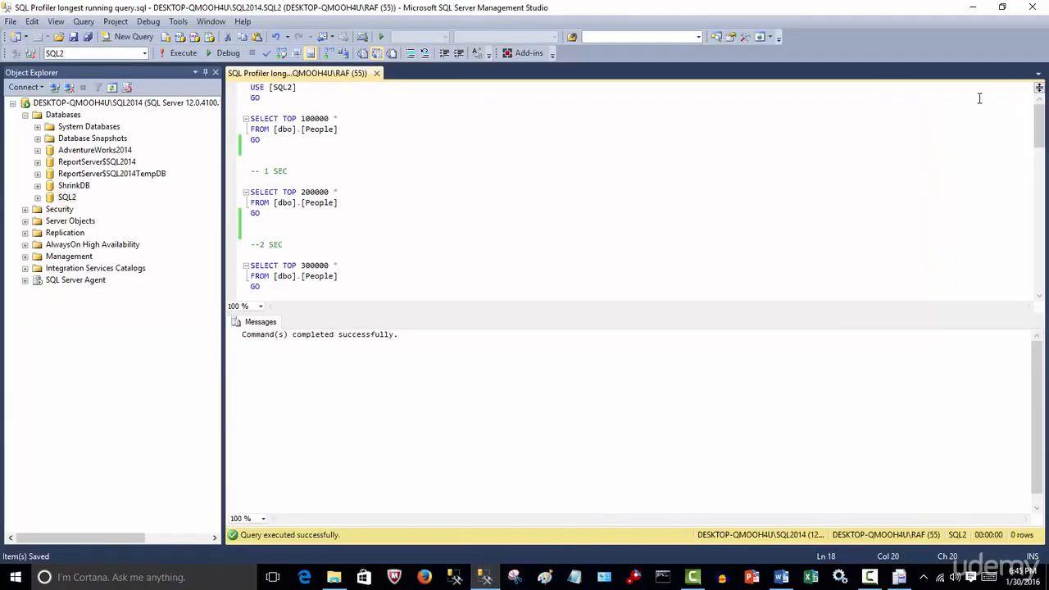
pyautogui.click(1002, 7)
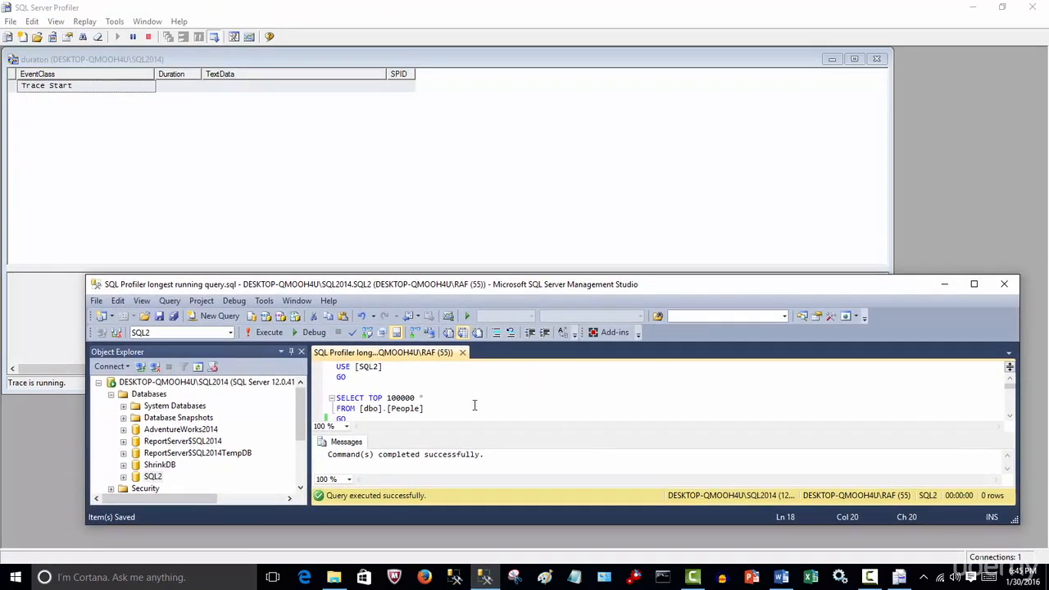
# Select the script from its first line through the "--10" comment and execute it.
pyautogui.scroll(-5, 474, 404)
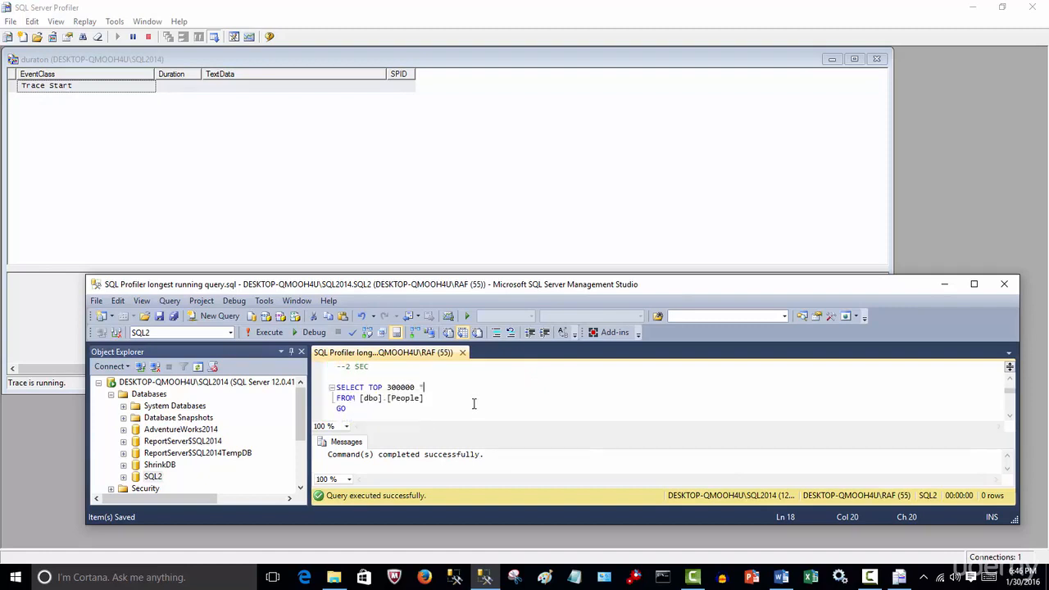
pyautogui.scroll(-8, 474, 404)
pyautogui.scroll(-2, 473, 404)
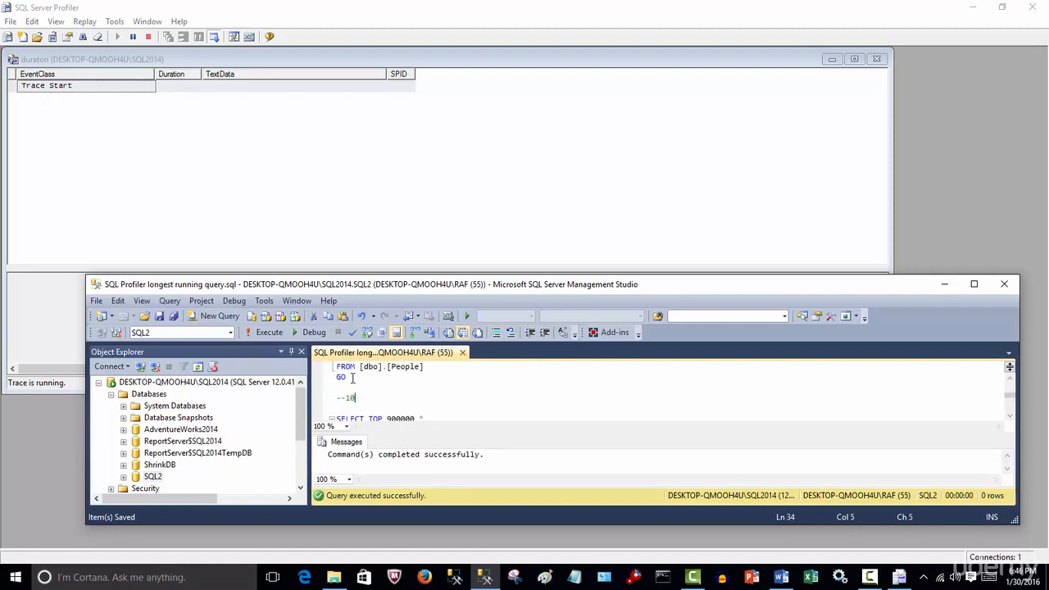
pyautogui.hotkey('ctrl', 'a')
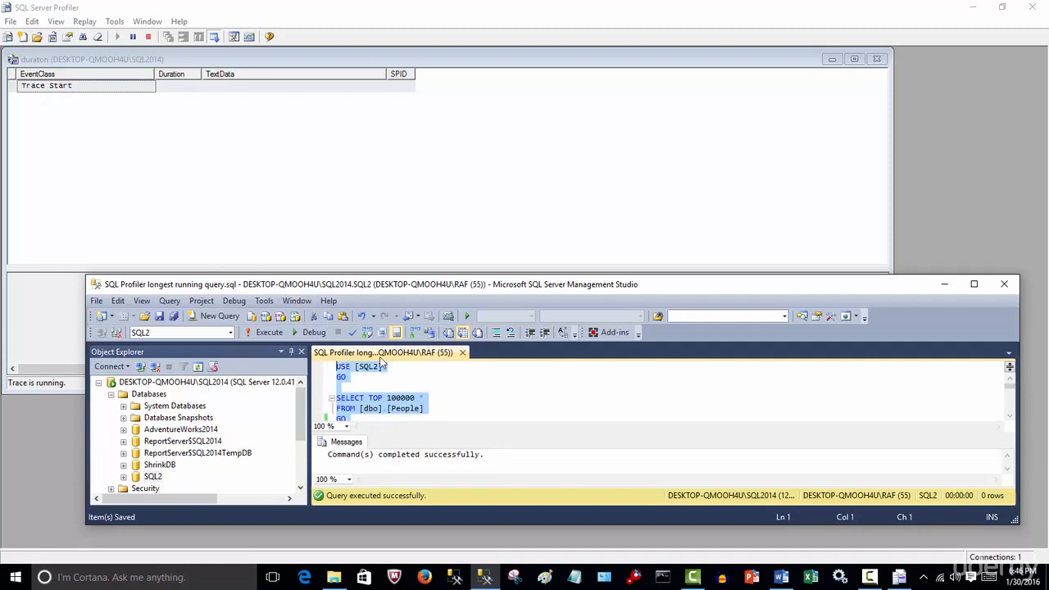
pyautogui.click(259, 334)
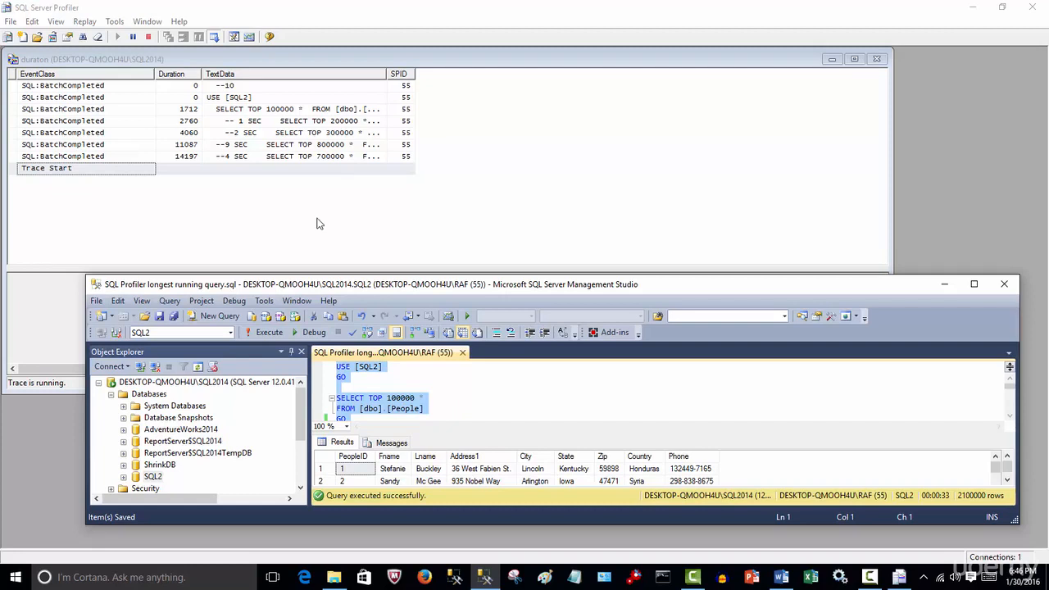
# Stop the trace in SQL Server Profiler and widen the TextData column to fit the full query text.
pyautogui.click(149, 39)
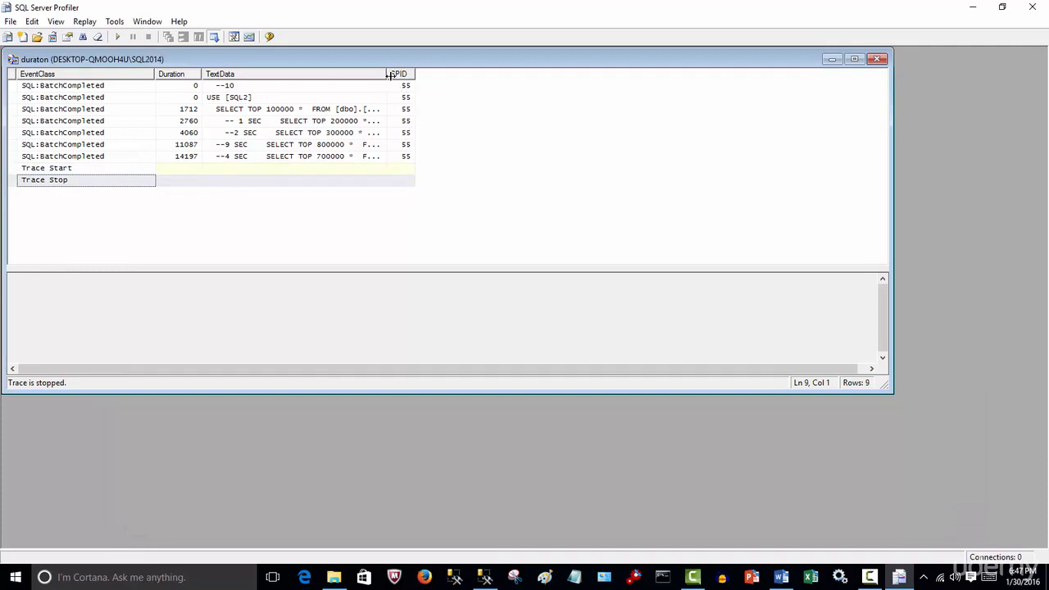
pyautogui.moveTo(388, 74); pyautogui.dragTo(541, 104)
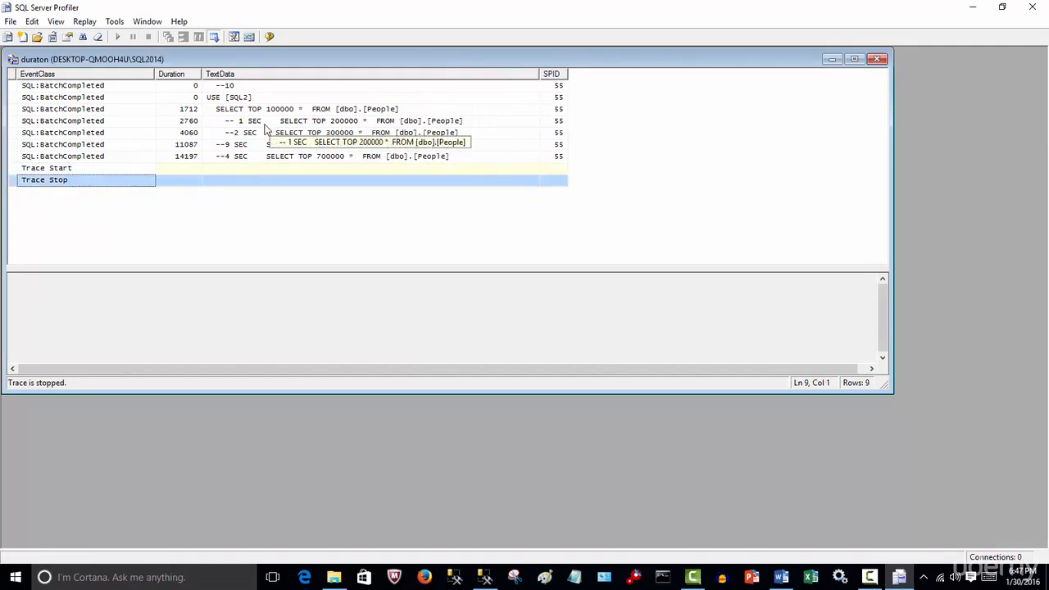
# Save the stopped trace as a trace table named duration in the SQL2 database under the dbo schema.
pyautogui.click(10, 22)
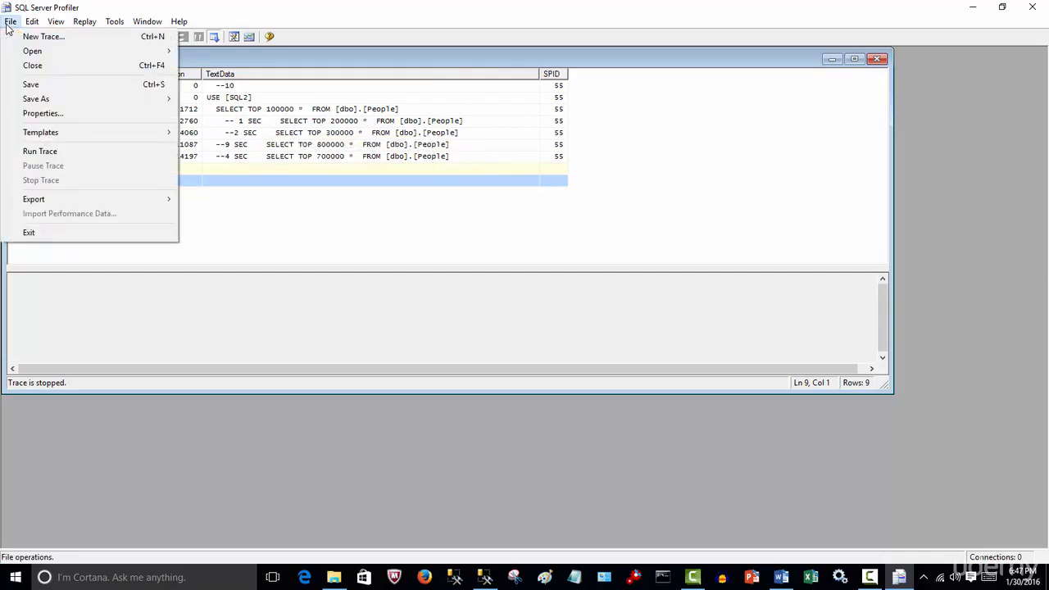
pyautogui.moveTo(103, 101)
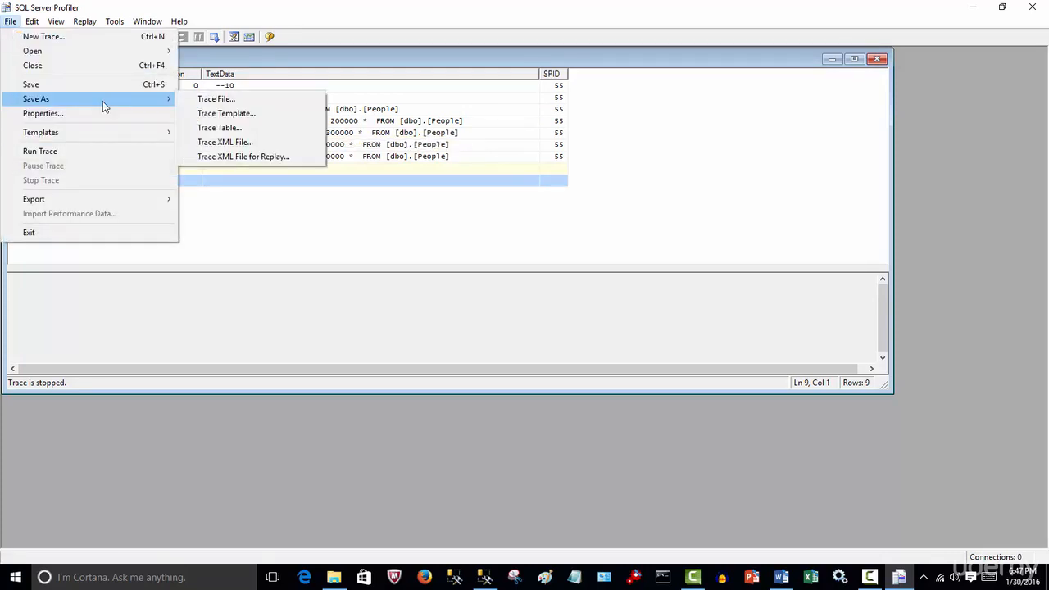
pyautogui.click(241, 134)
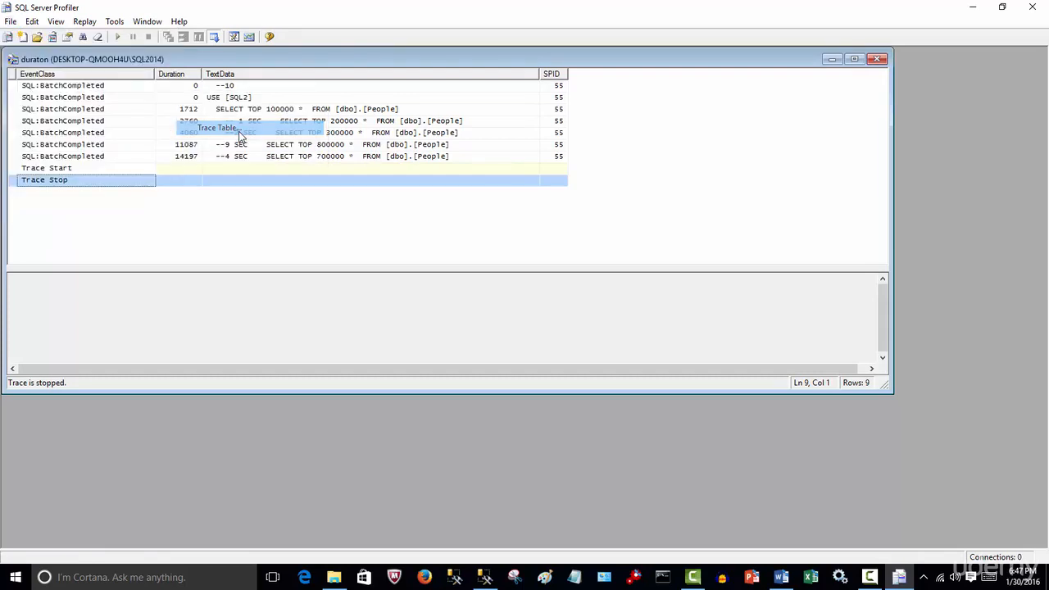
pyautogui.click(463, 313)
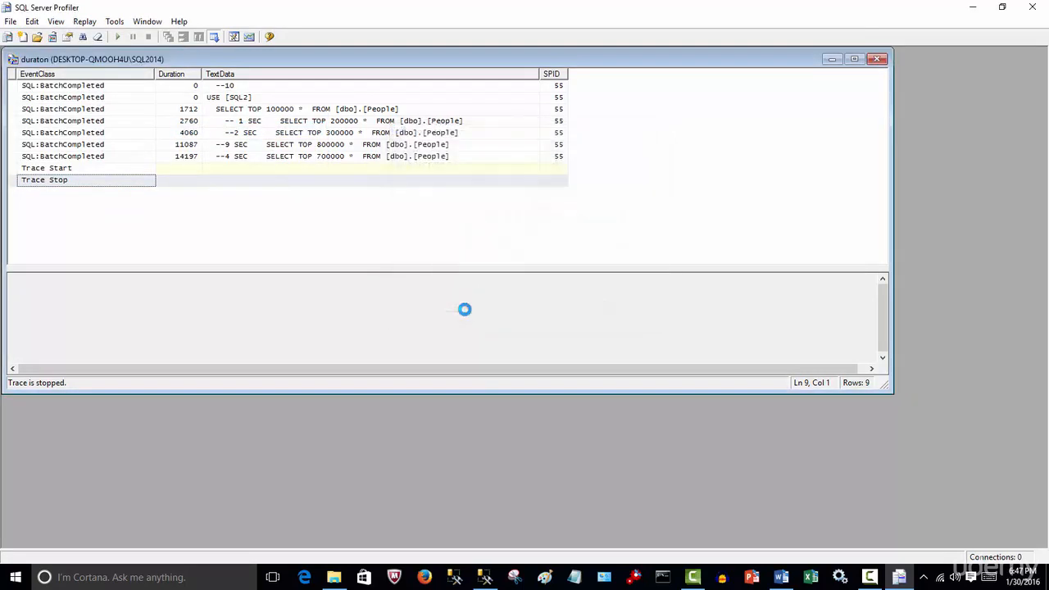
pyautogui.click(650, 287)
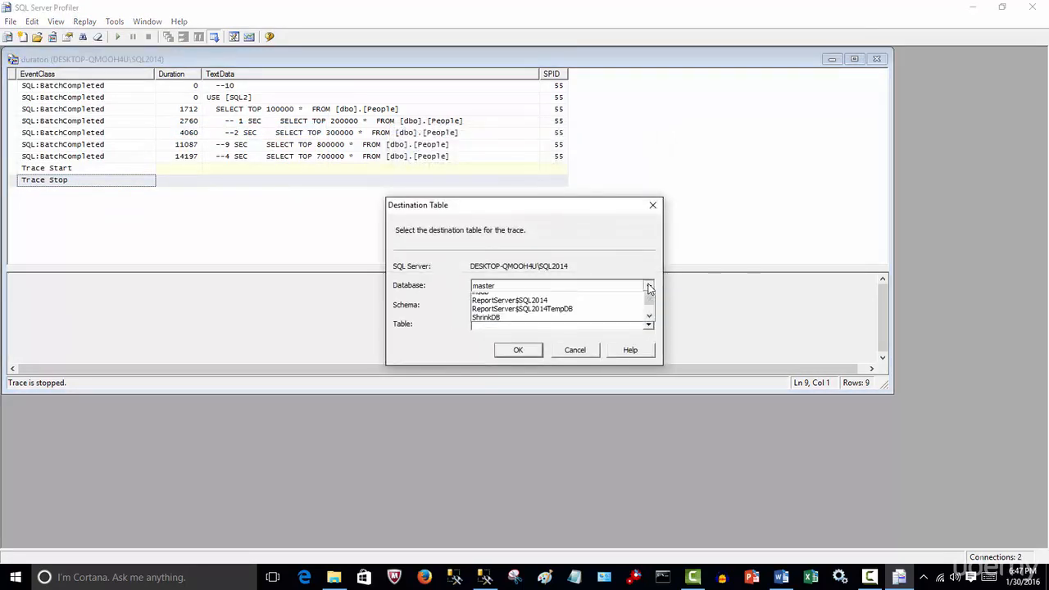
pyautogui.moveTo(652, 309); pyautogui.dragTo(652, 320)
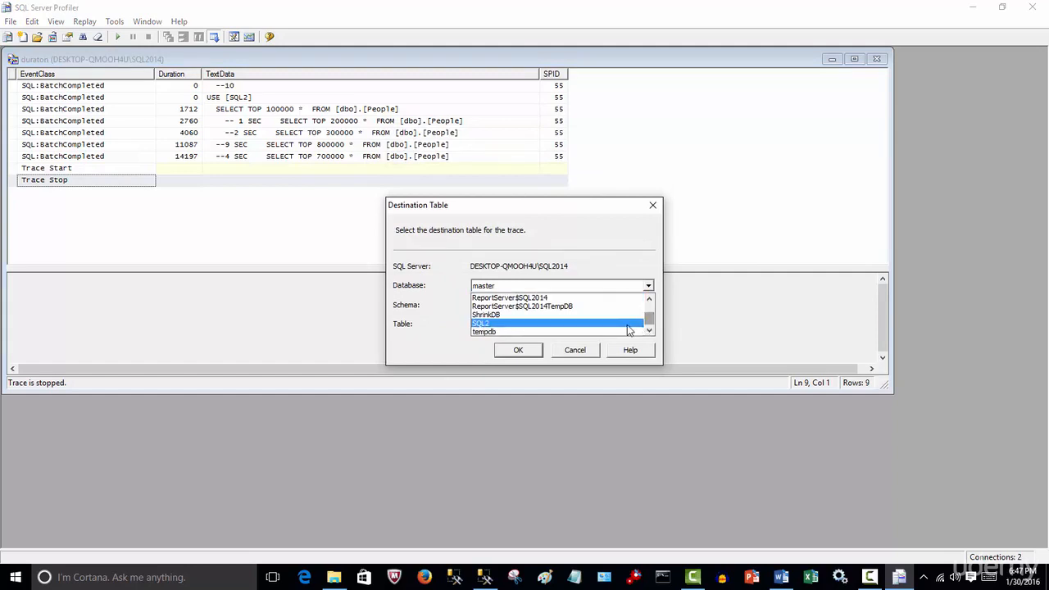
pyautogui.click(622, 323)
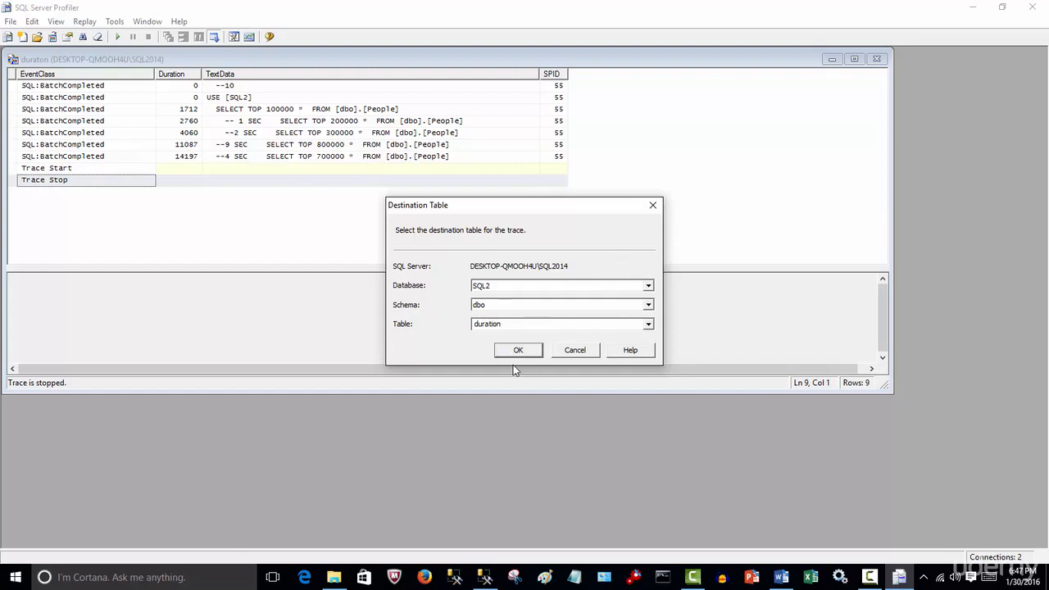
pyautogui.click(512, 353)
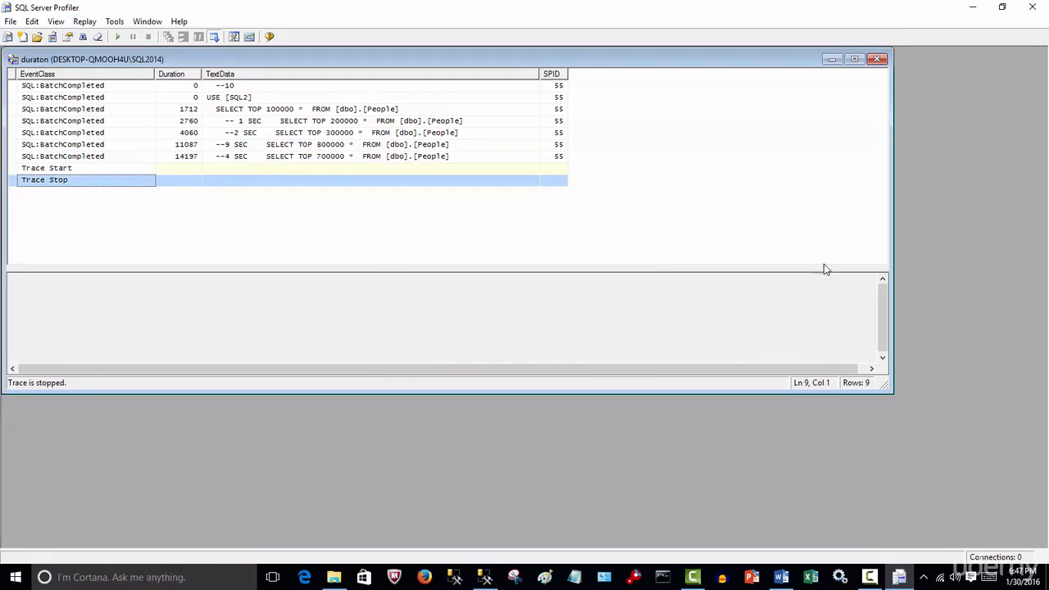
# Close the trace and SQL Server Profiler, and maximize the SQL Server Management Studio window.
pyautogui.click(878, 62)
pyautogui.click(1031, 7)
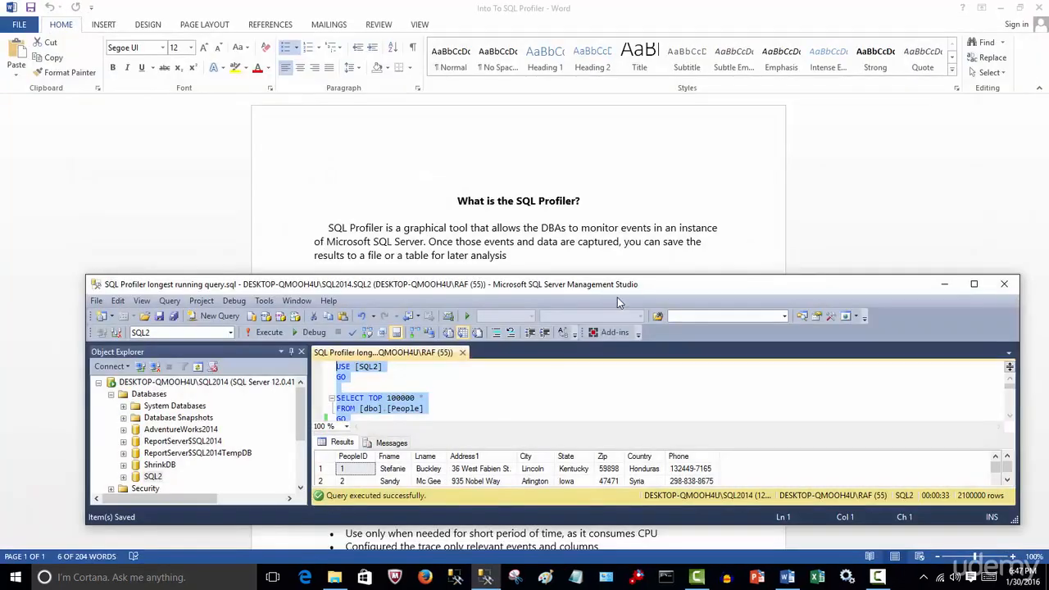
pyautogui.click(973, 284)
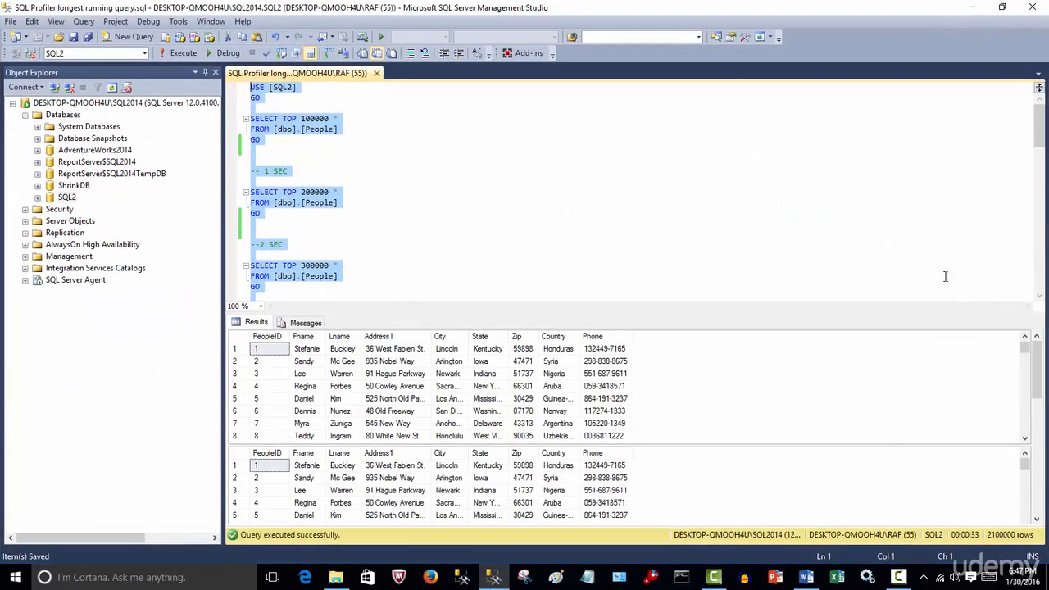
# Expand the SQL2 database's Tables folder in Object Explorer and refresh its table list.
pyautogui.click(38, 198)
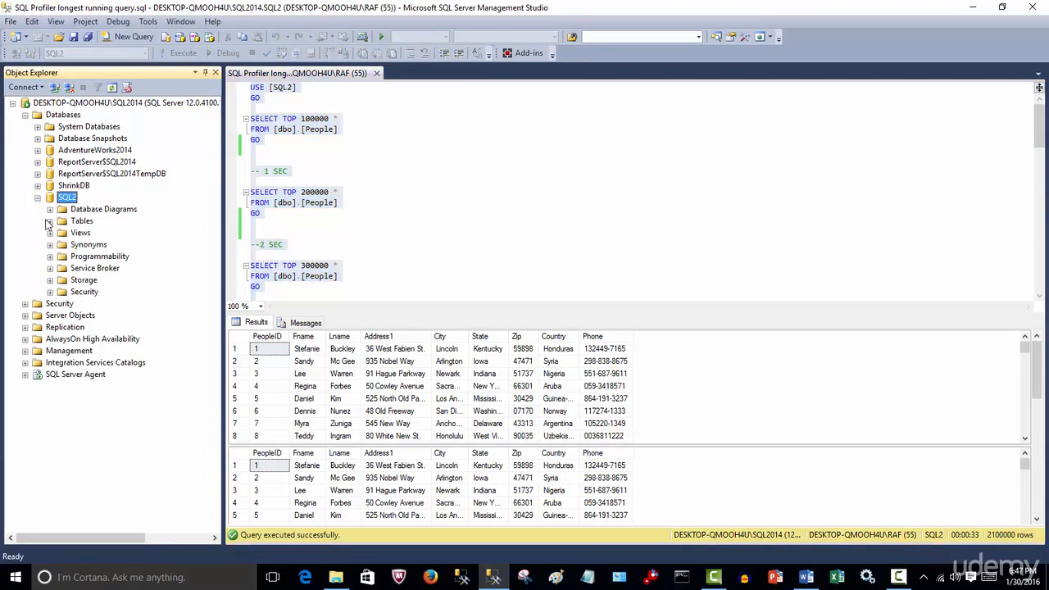
pyautogui.click(50, 221)
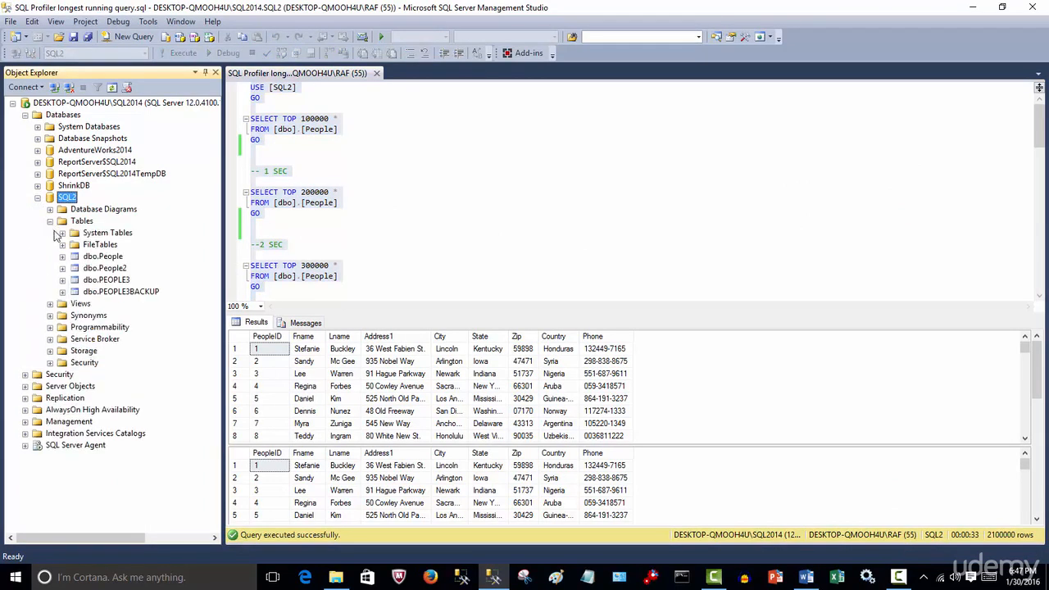
pyautogui.click(82, 223)
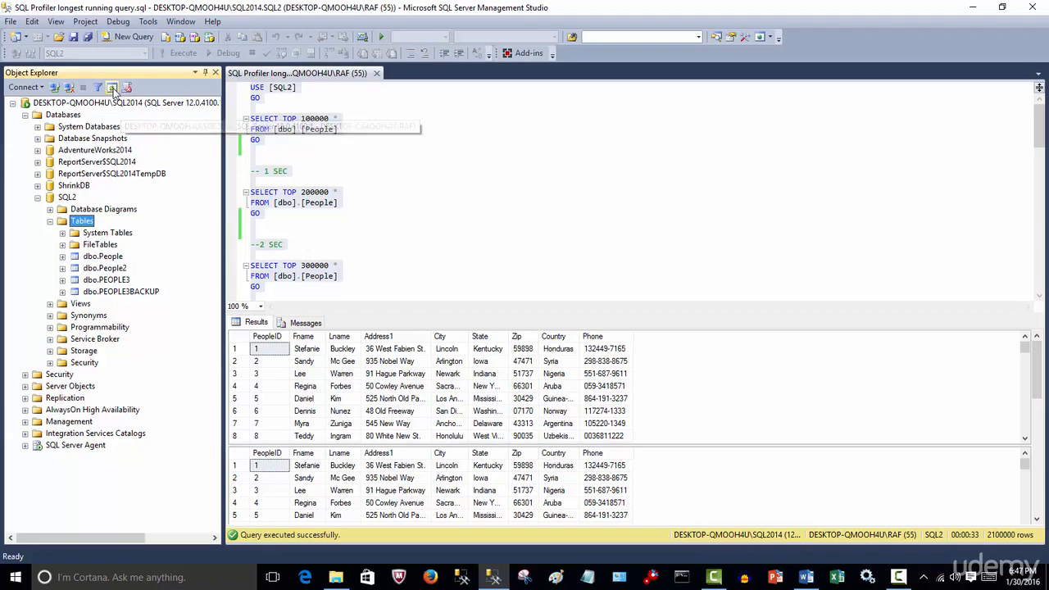
pyautogui.click(112, 88)
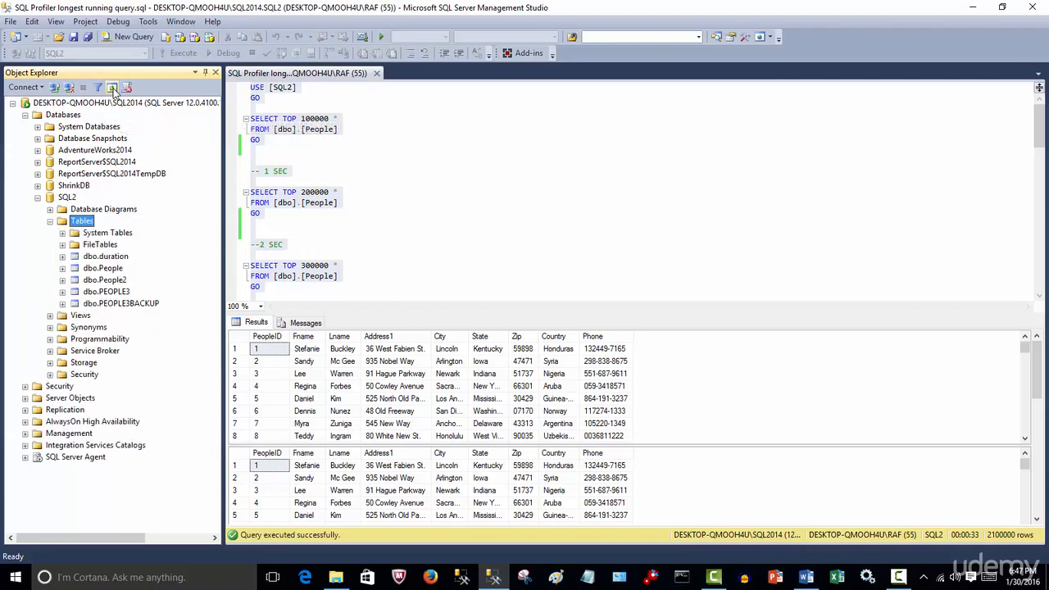
# Query the top 1000 rows of the dbo.duration table and widen the TextData column in the results.
pyautogui.rightClick(107, 258)
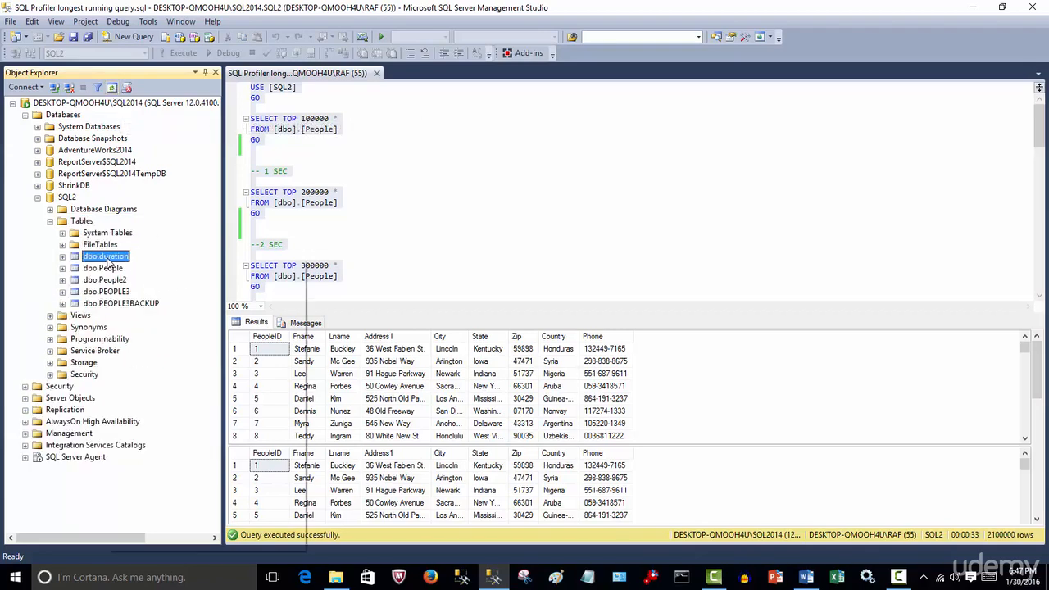
pyautogui.click(178, 295)
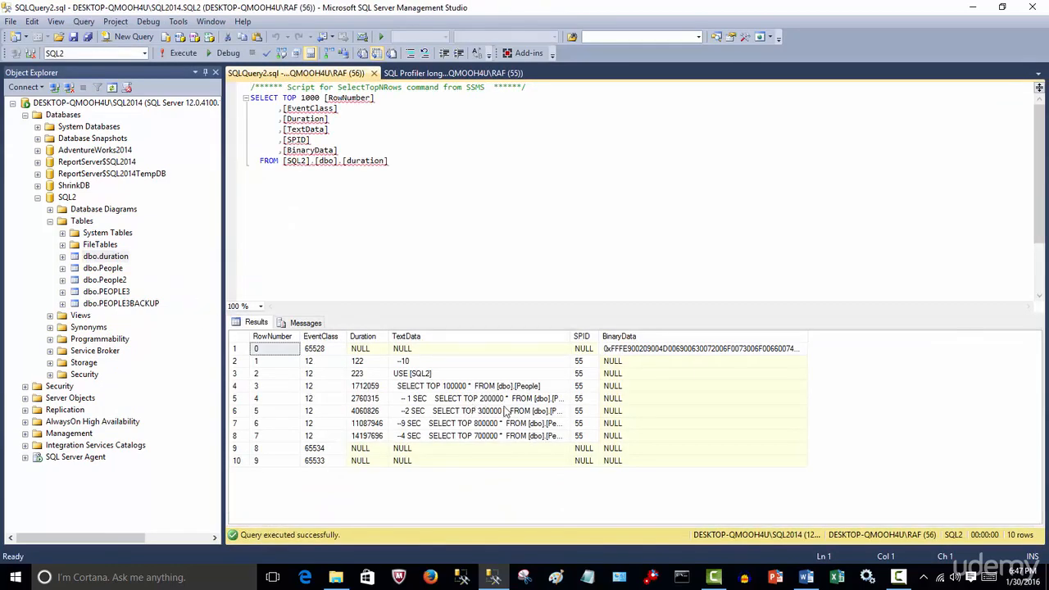
pyautogui.moveTo(571, 343); pyautogui.dragTo(631, 344)
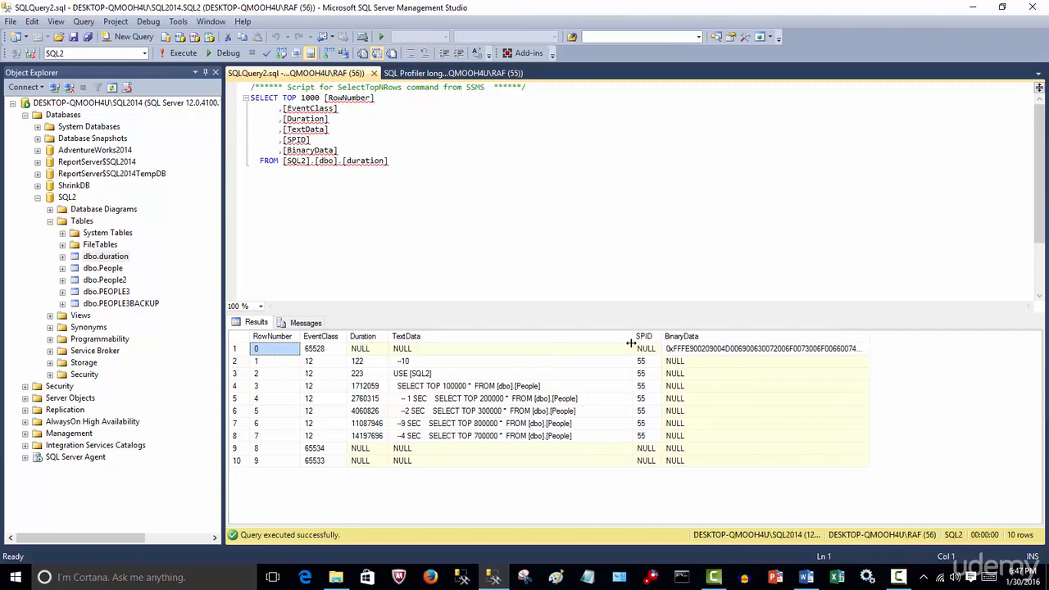
# Examine the Duration column and the TextData entries, distinguishing the NULL, comment and USE rows from the SELECT statements.
pyautogui.click(370, 338)
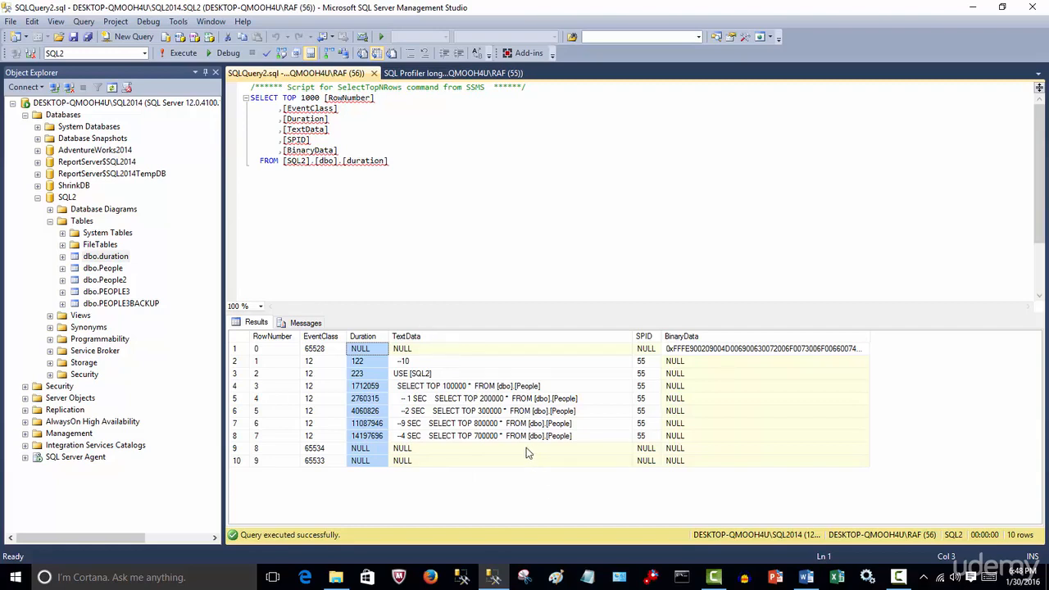
pyautogui.click(419, 353)
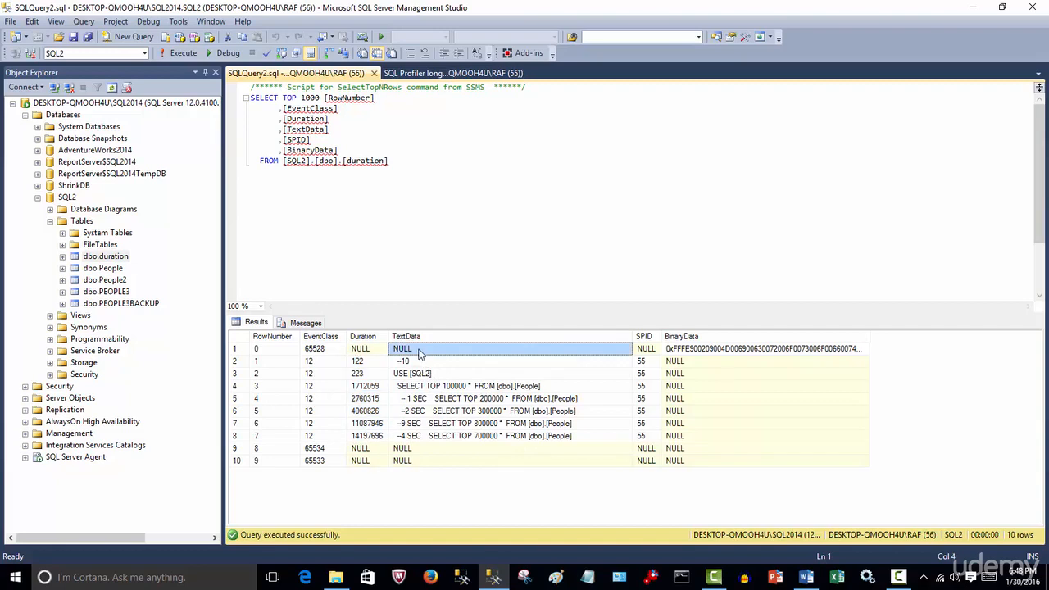
pyautogui.moveTo(418, 454); pyautogui.dragTo(417, 466)
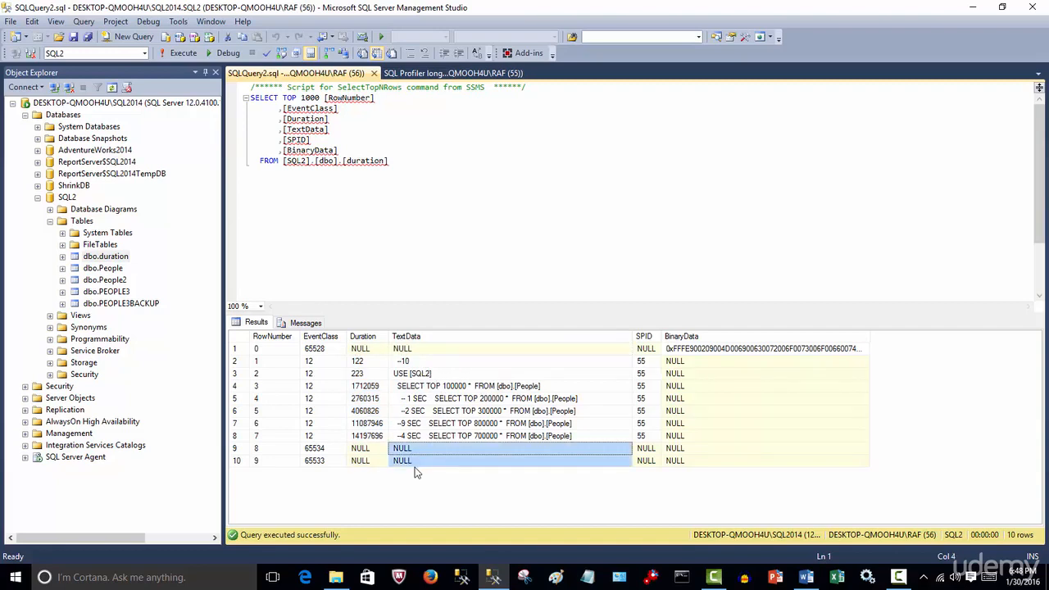
pyautogui.click(420, 353)
pyautogui.click(423, 363)
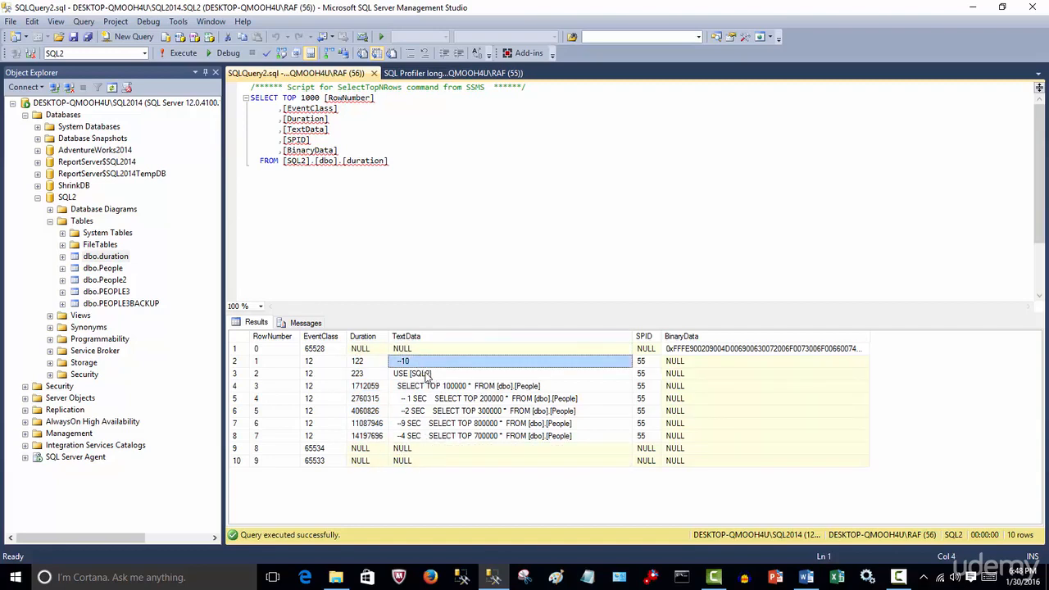
pyautogui.click(427, 375)
pyautogui.moveTo(459, 388); pyautogui.dragTo(450, 436)
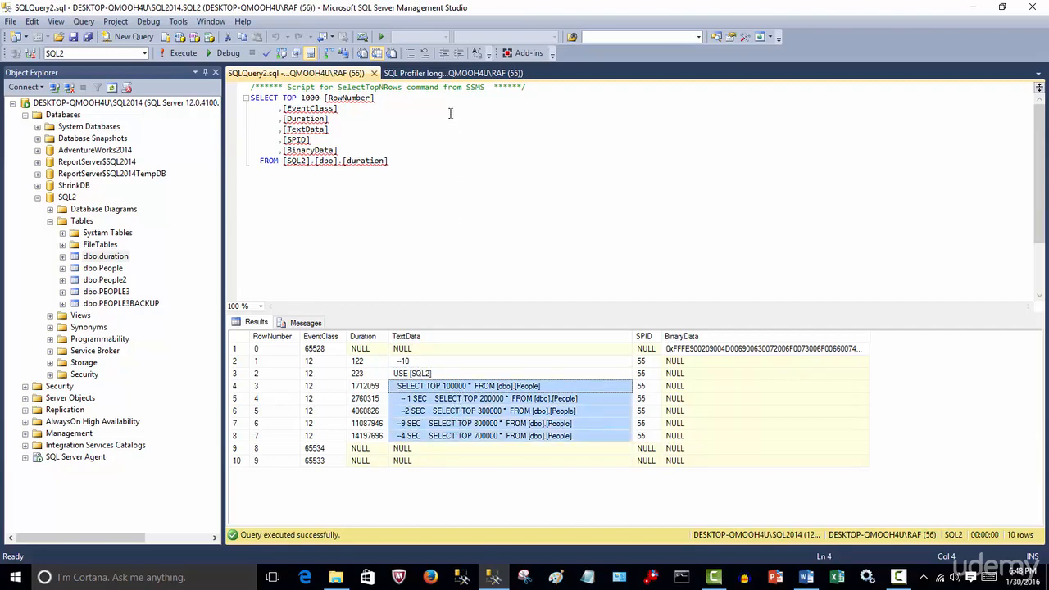
# Review the duration-in-seconds query at the end of the SQL Profiler script against the non-SELECT rows in the saved trace results.
pyautogui.click(424, 75)
pyautogui.scroll(-3, 434, 250)
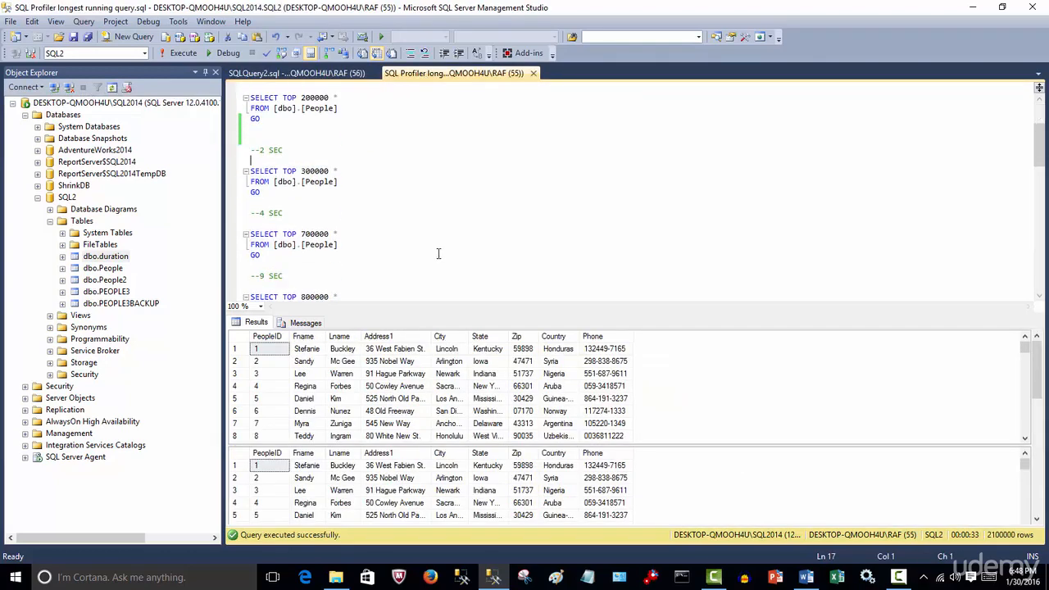
pyautogui.scroll(-10, 438, 254)
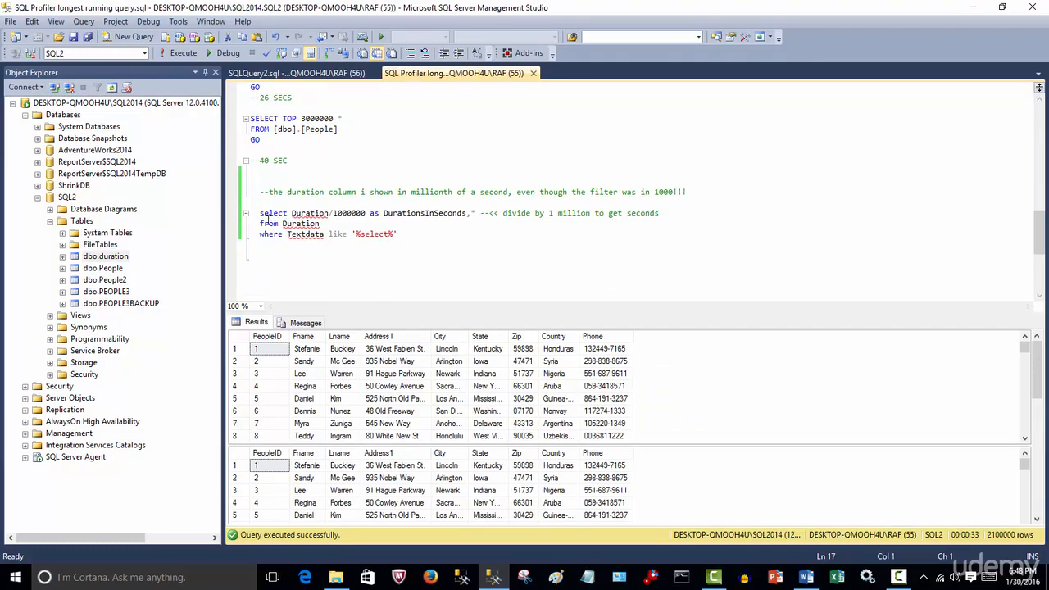
pyautogui.moveTo(311, 213)
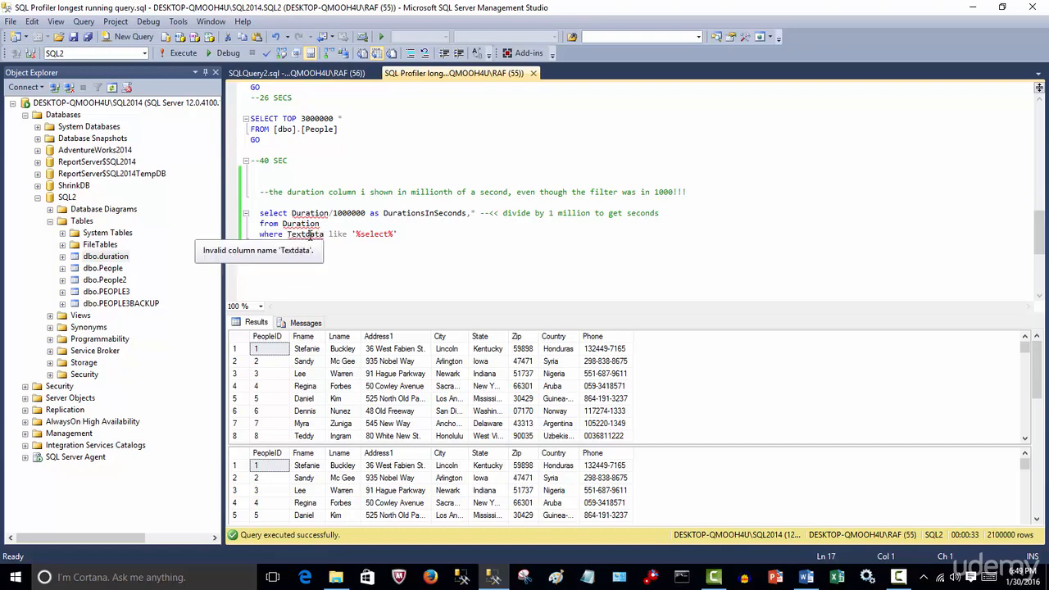
pyautogui.click(348, 76)
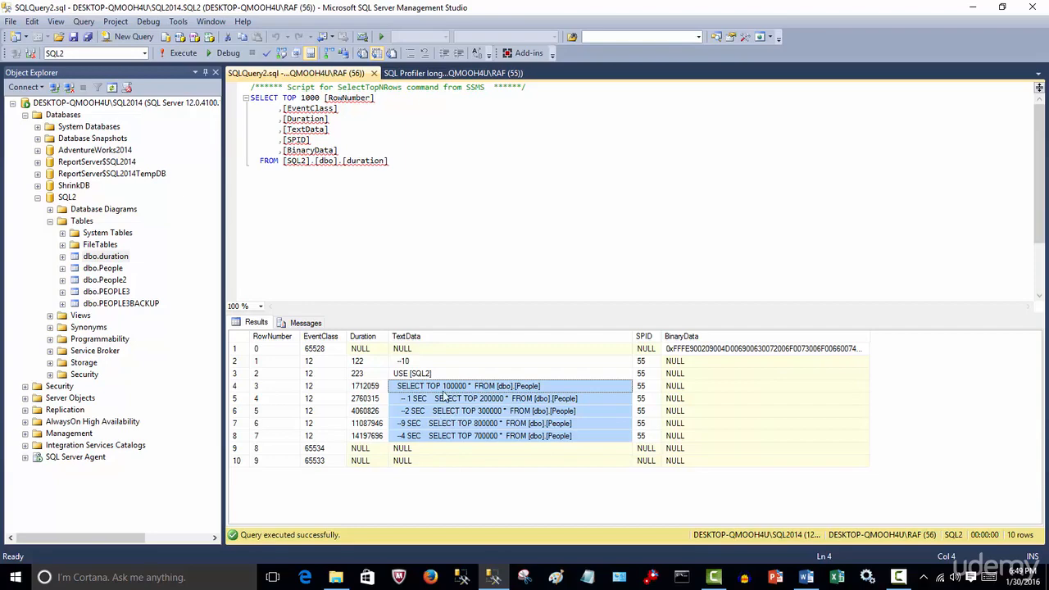
pyautogui.moveTo(421, 353); pyautogui.dragTo(419, 372)
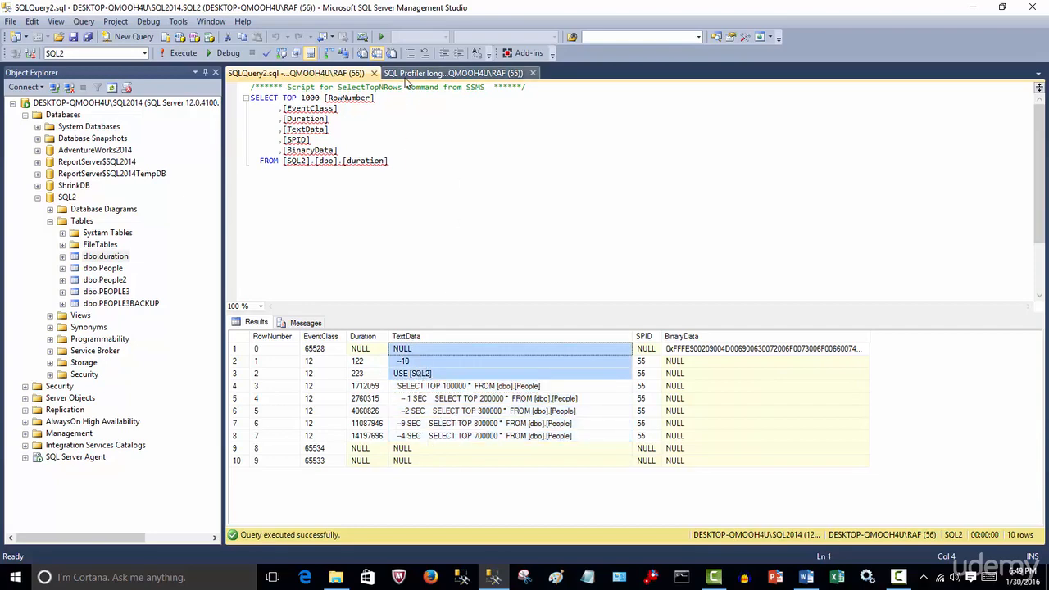
# Execute only the script's query that divides Duration by 1000000 and filters Textdata on '%select%', and widen the resulting TextData column.
pyautogui.click(453, 73)
pyautogui.moveTo(260, 245); pyautogui.dragTo(260, 215)
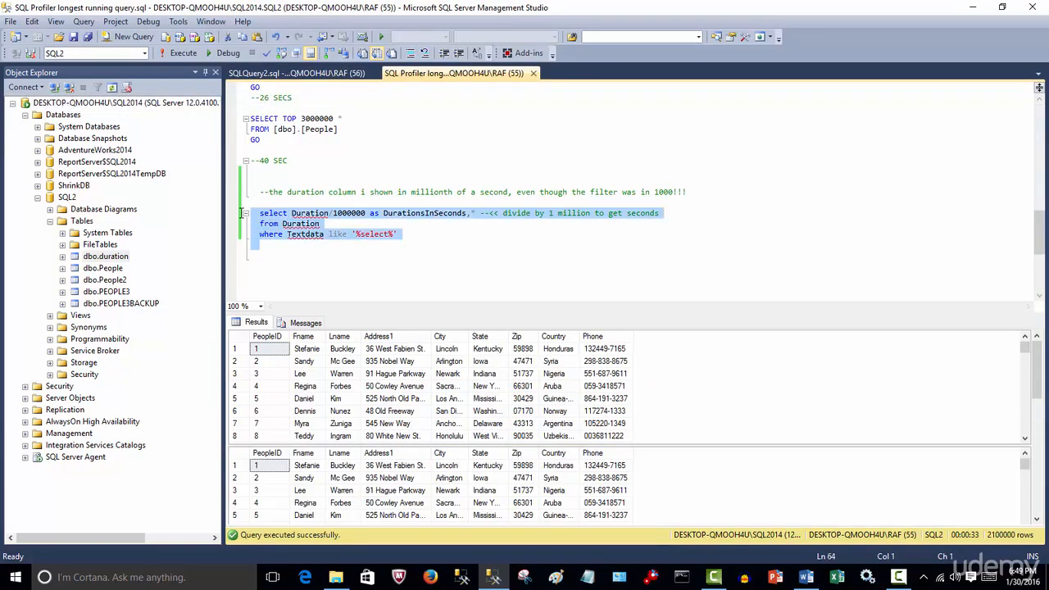
pyautogui.click(182, 54)
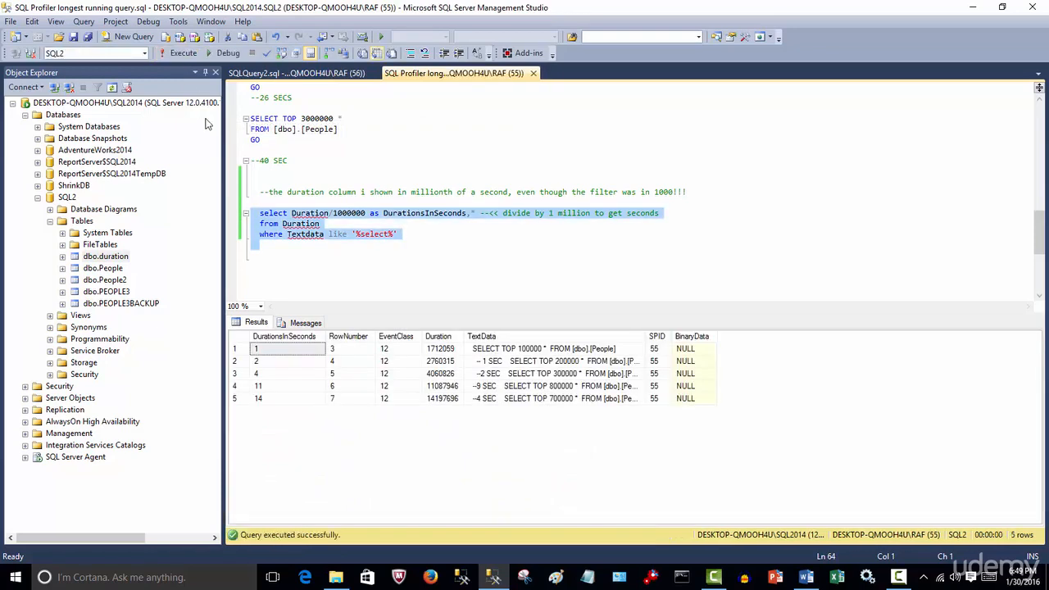
pyautogui.moveTo(645, 336); pyautogui.dragTo(668, 336)
# Compare the DurationsInSeconds values with the Duration column row by row, widening TextData further to match each time to its query.
pyautogui.click(314, 342)
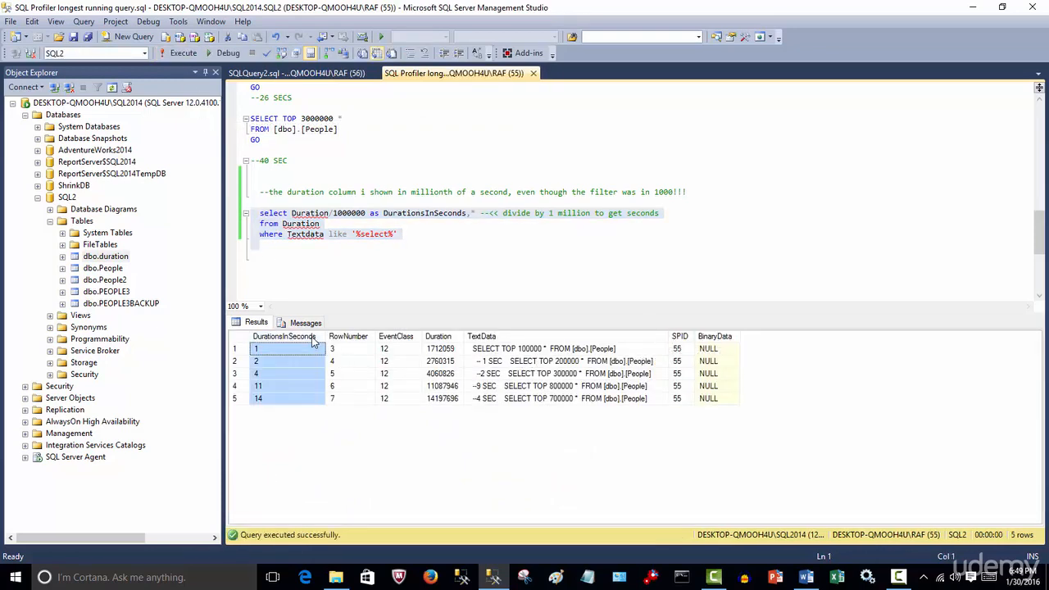
pyautogui.click(451, 340)
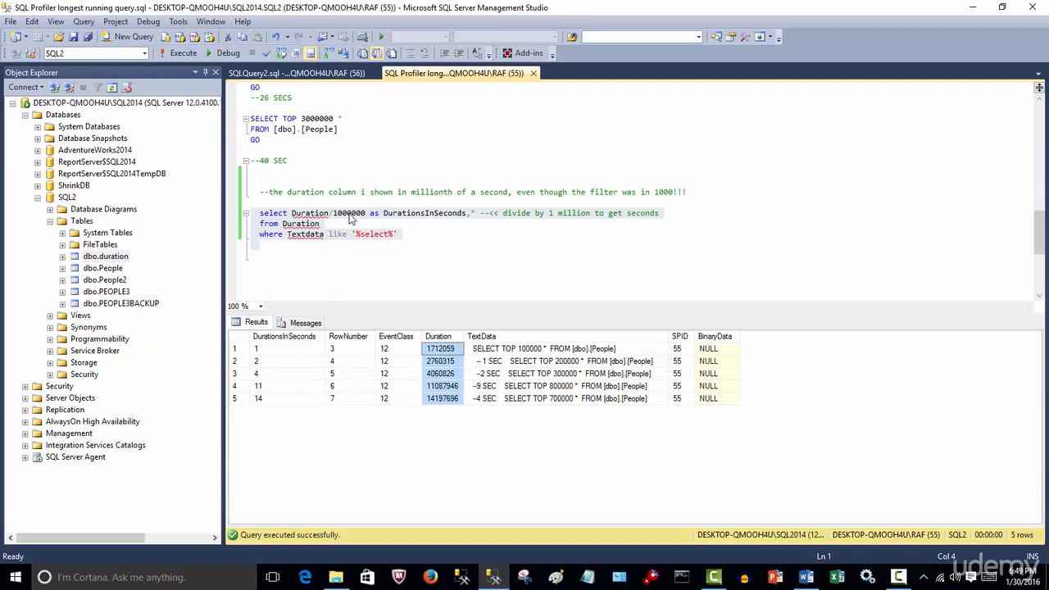
pyautogui.click(276, 354)
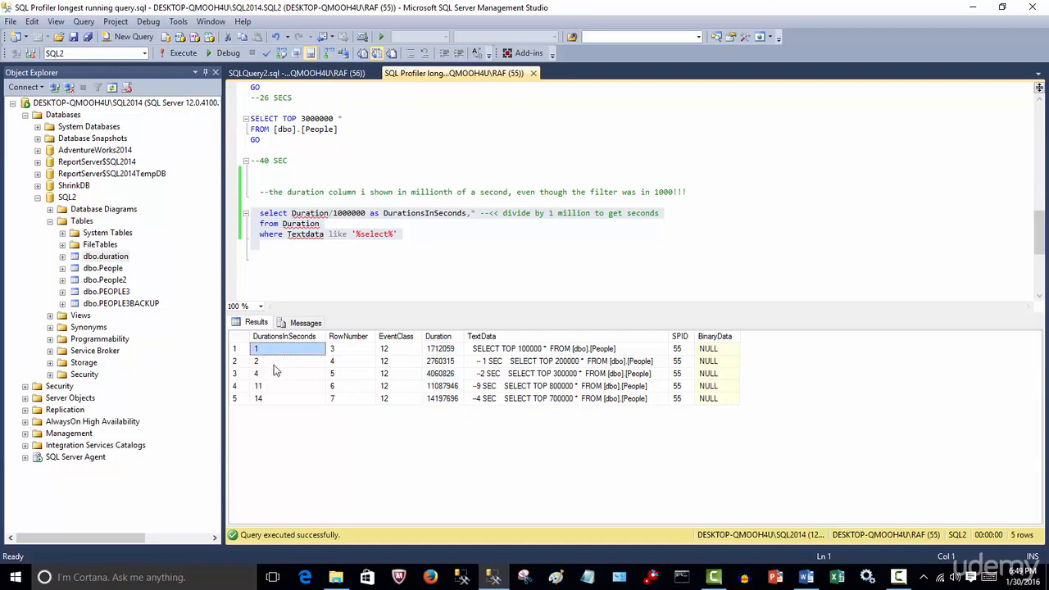
pyautogui.click(276, 361)
pyautogui.click(276, 374)
pyautogui.click(277, 386)
pyautogui.click(277, 399)
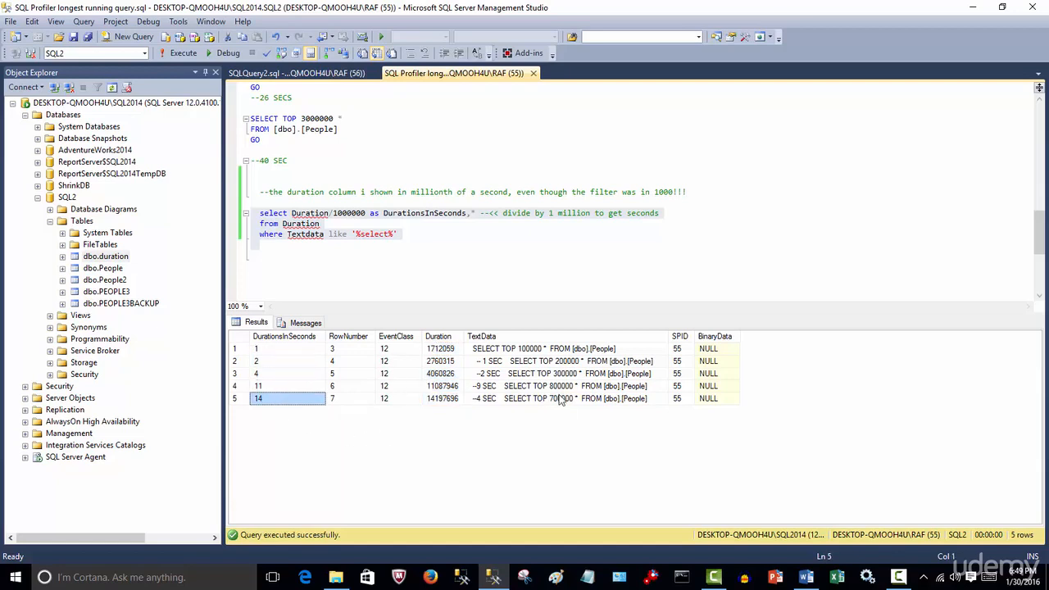
pyautogui.moveTo(668, 339); pyautogui.dragTo(722, 339)
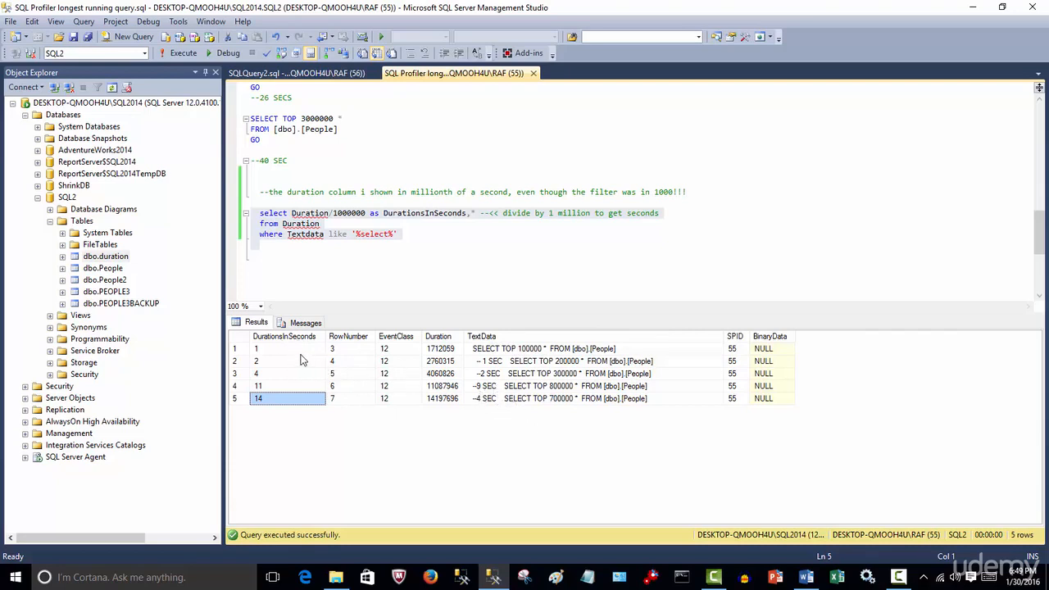
pyautogui.click(240, 349)
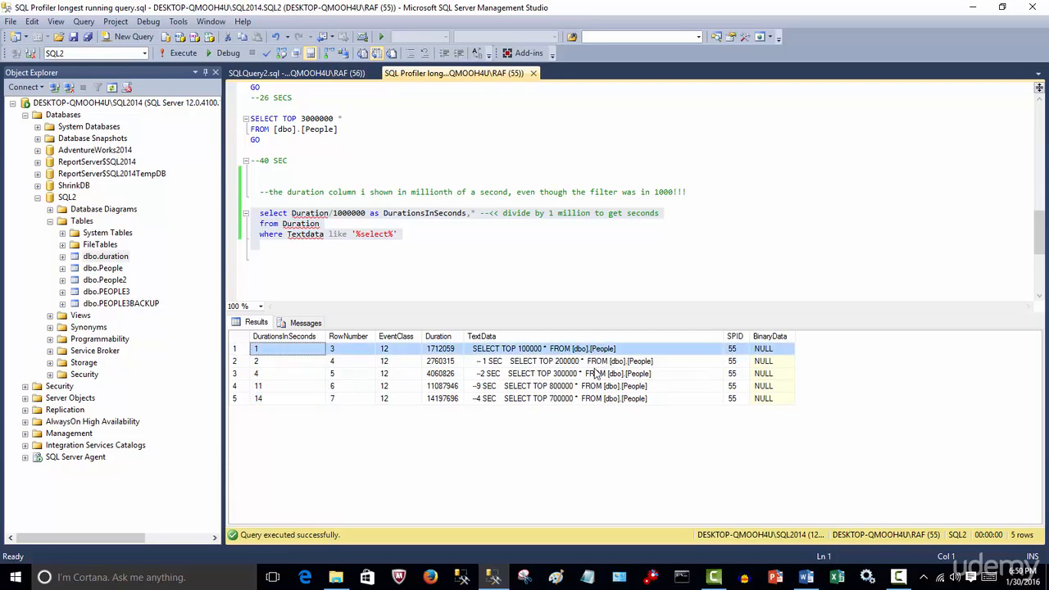
# Compare the result rows and TextData of the SELECT TOP 800000 and SELECT TOP 700000 queries.
pyautogui.click(238, 397)
pyautogui.click(236, 386)
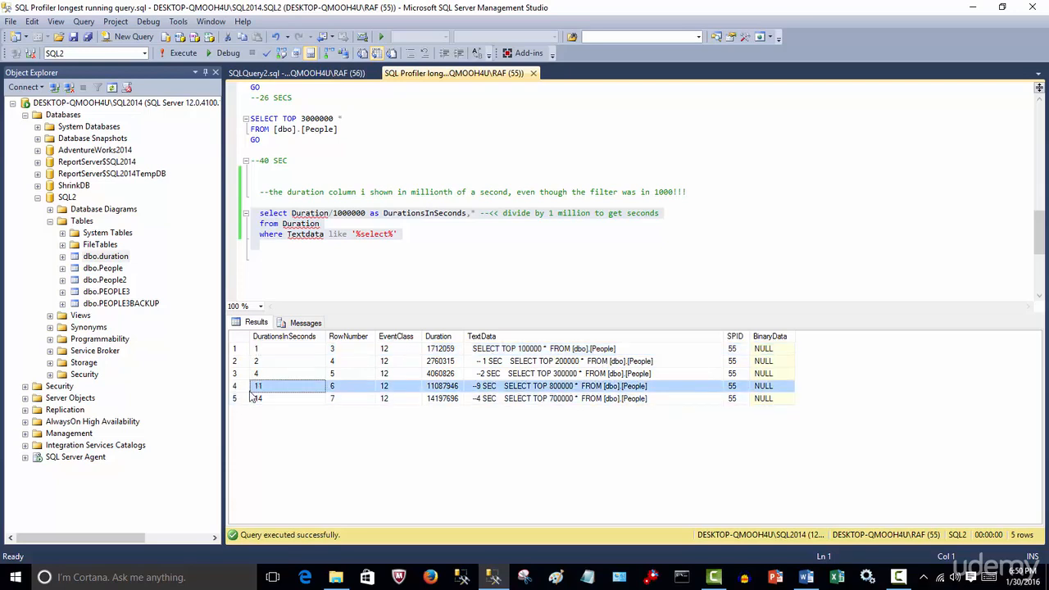
pyautogui.click(272, 390)
pyautogui.moveTo(494, 391); pyautogui.dragTo(521, 401)
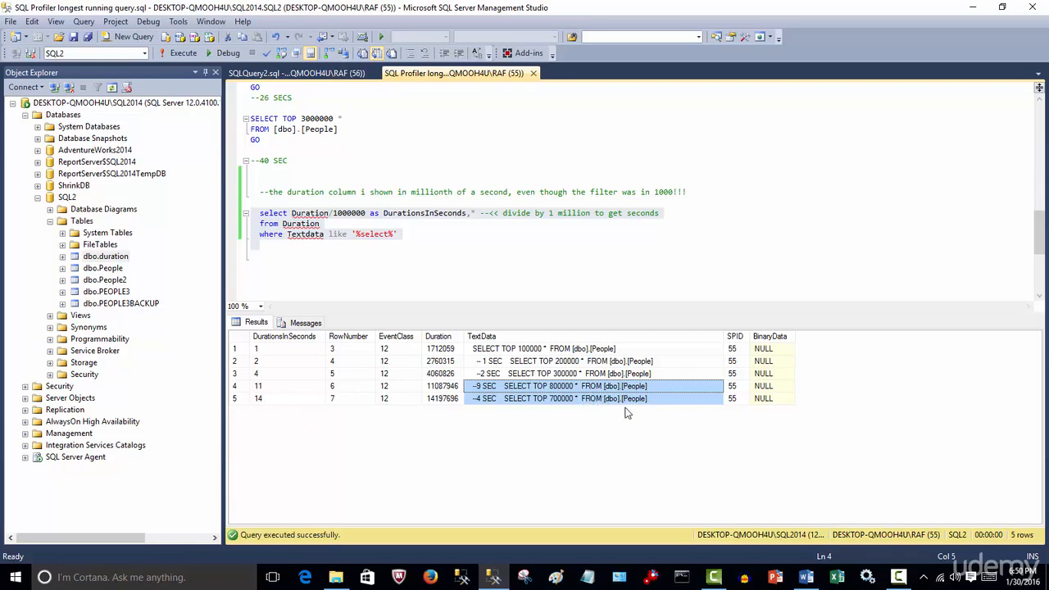
# Close the SQLQuery2.sql query that lists the top 1000 rows of the duration table.
pyautogui.click(483, 266)
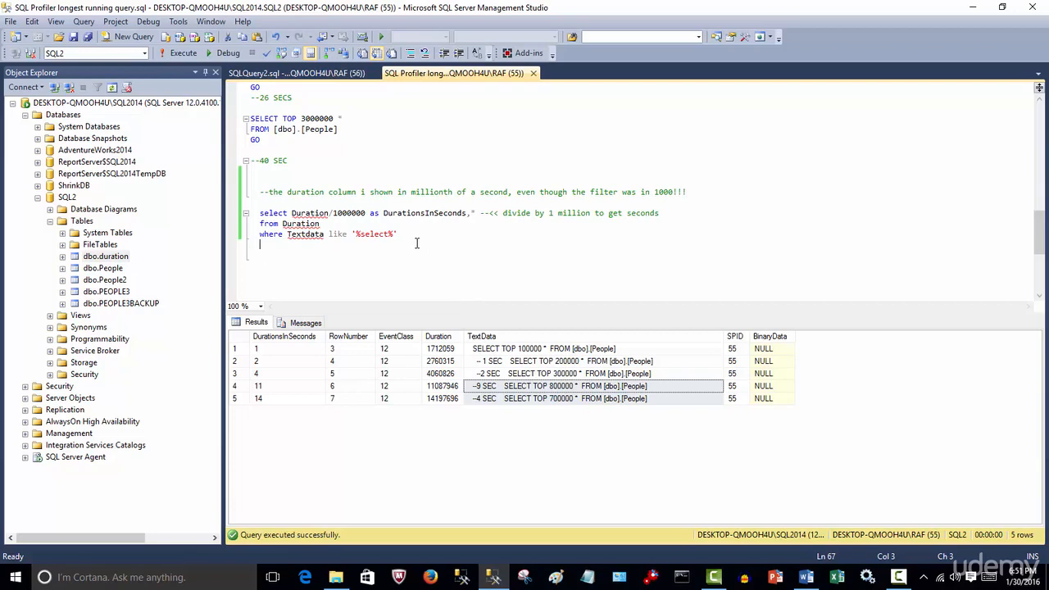
pyautogui.click(338, 73)
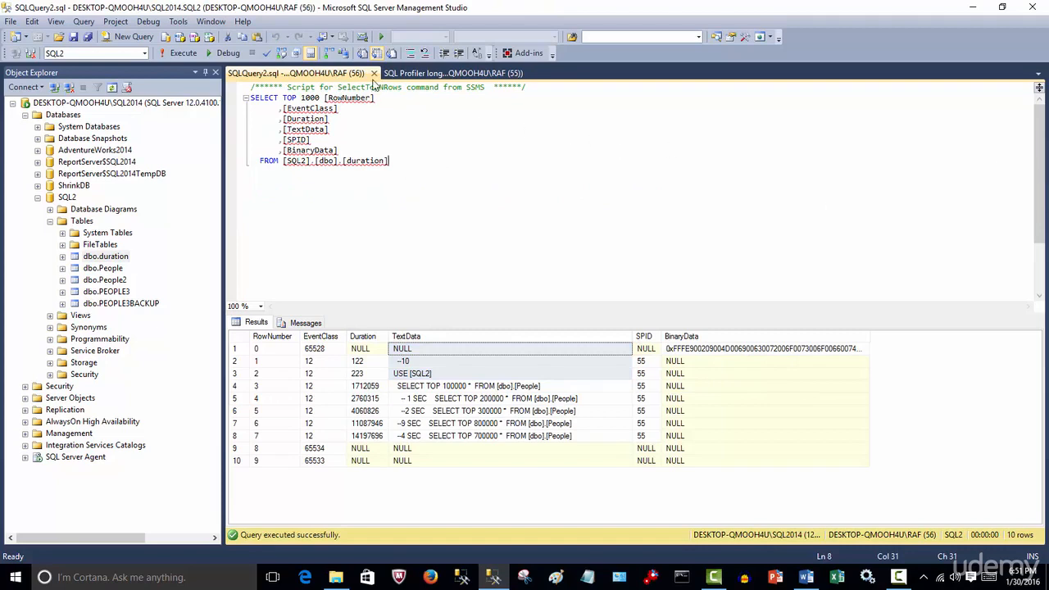
pyautogui.click(374, 73)
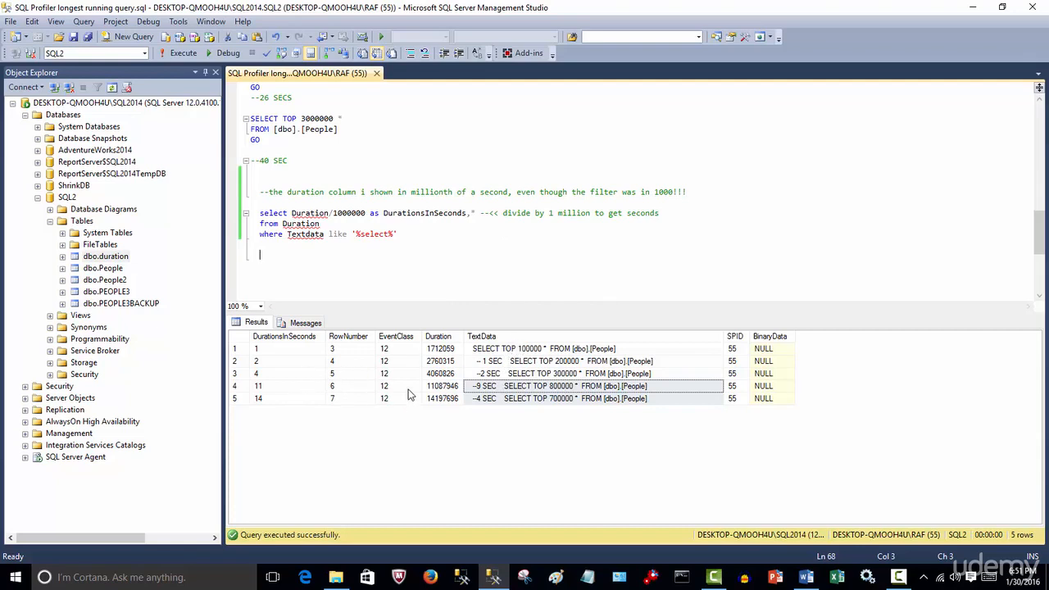
# Examine the DurationsInSeconds values row by row, contrasting the three fastest queries with the two slowest.
pyautogui.click(264, 351)
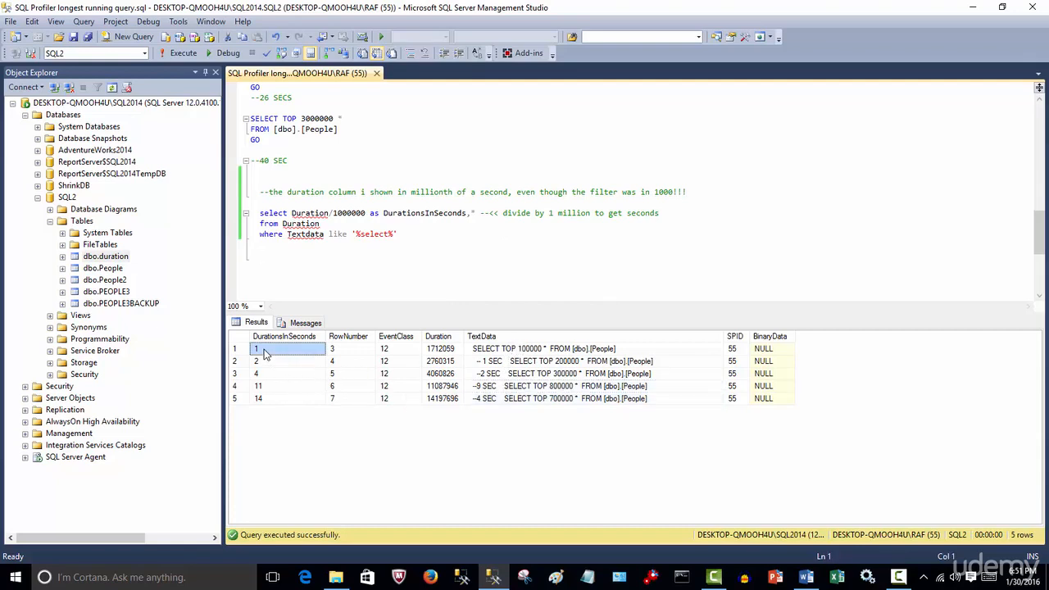
pyautogui.click(268, 362)
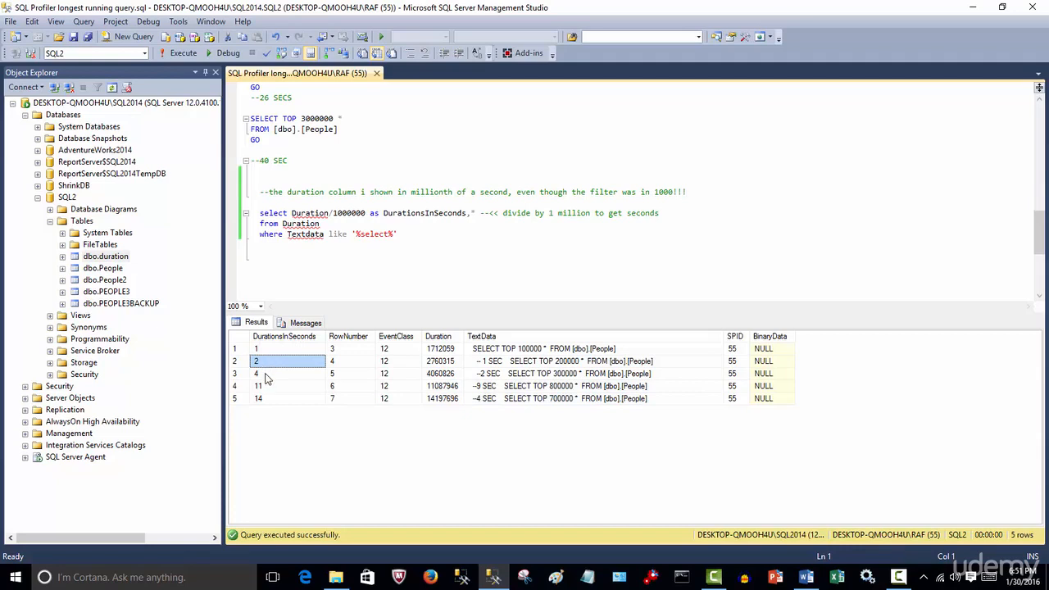
pyautogui.click(266, 376)
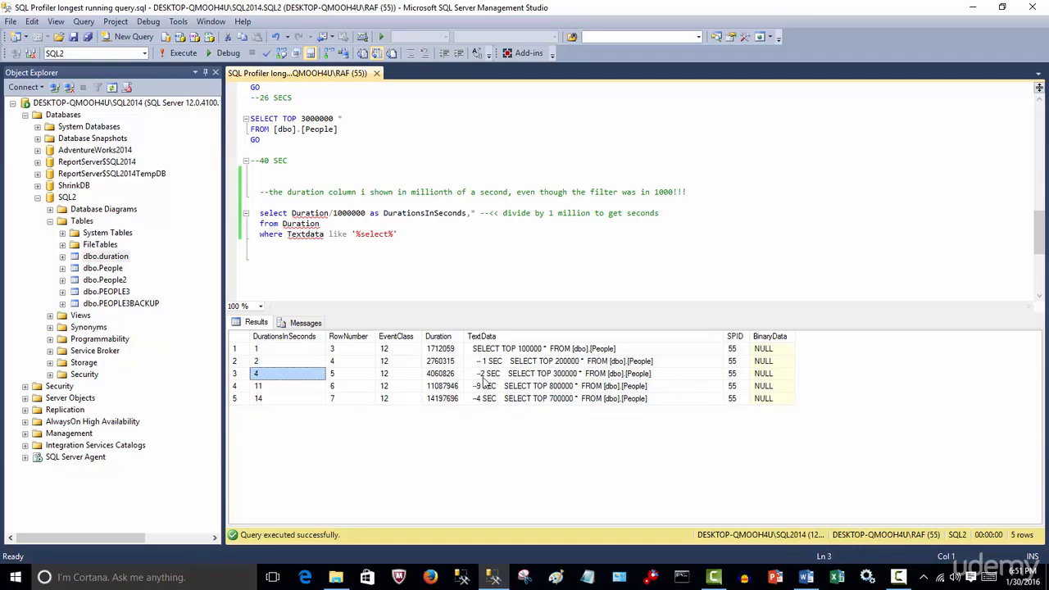
pyautogui.moveTo(515, 350); pyautogui.dragTo(256, 375)
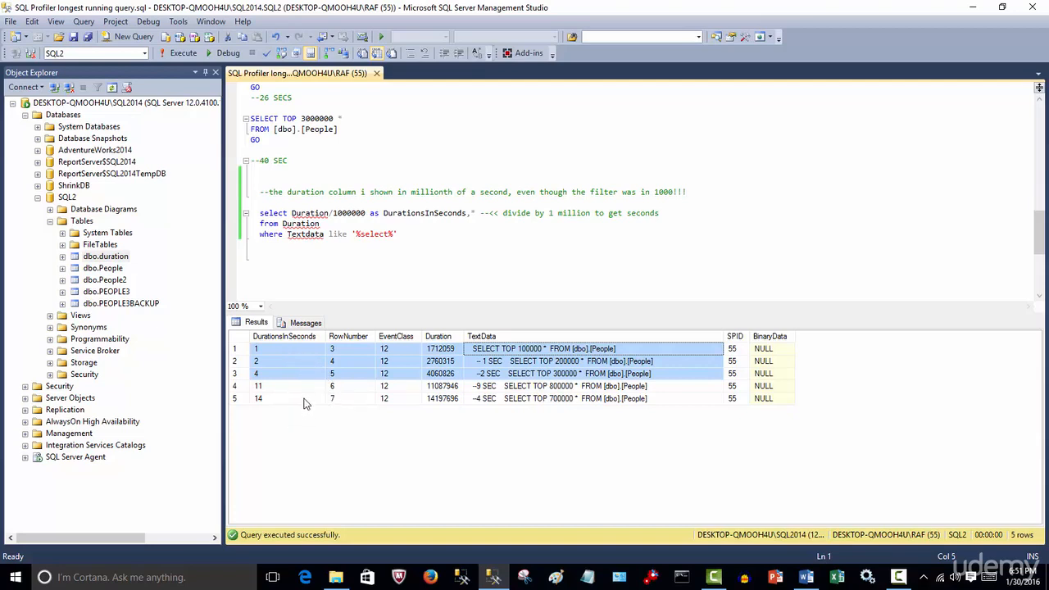
pyautogui.moveTo(300, 400); pyautogui.dragTo(506, 385)
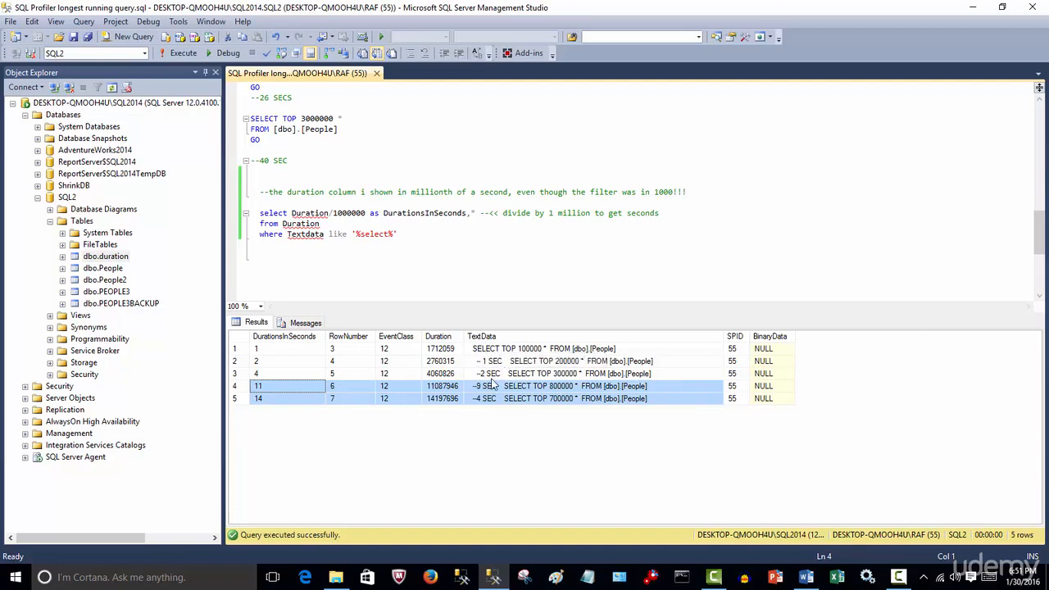
pyautogui.click(278, 374)
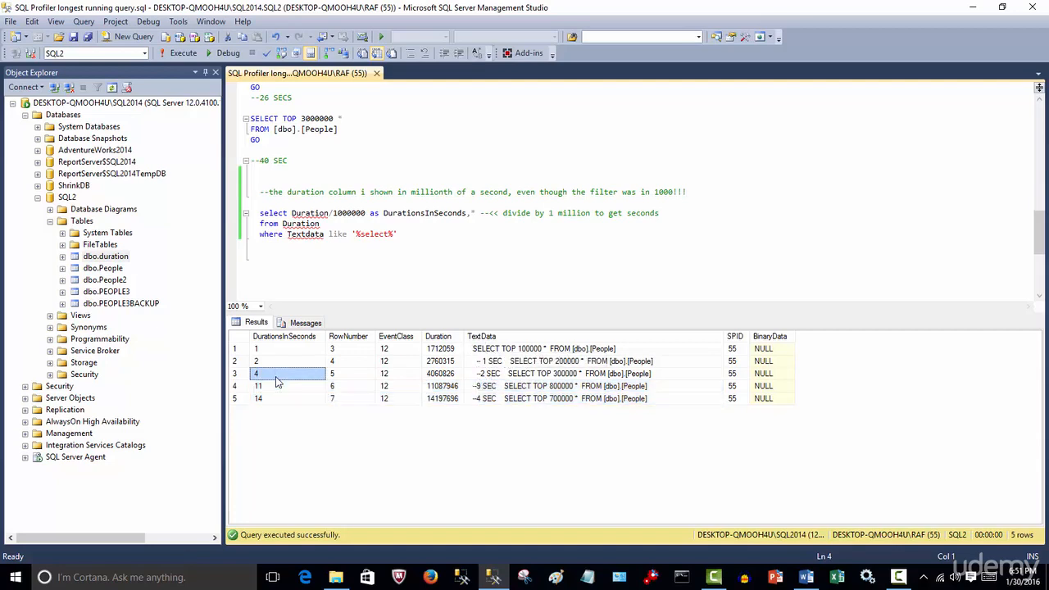
pyautogui.moveTo(268, 386); pyautogui.dragTo(263, 402)
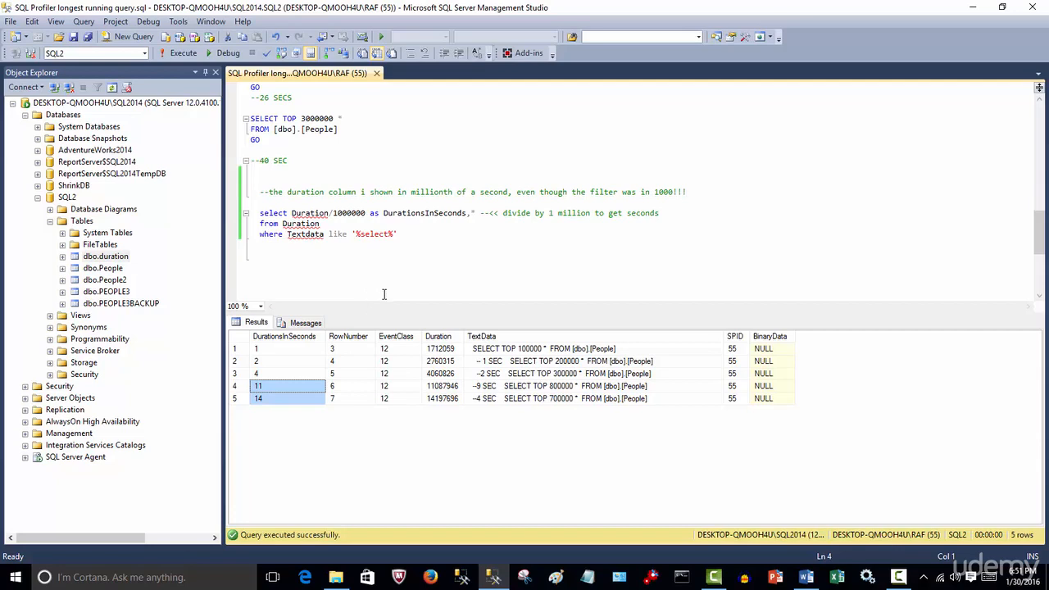
# Launch SQL Server Profiler and connect to the server to start a new trace definition.
pyautogui.click(364, 263)
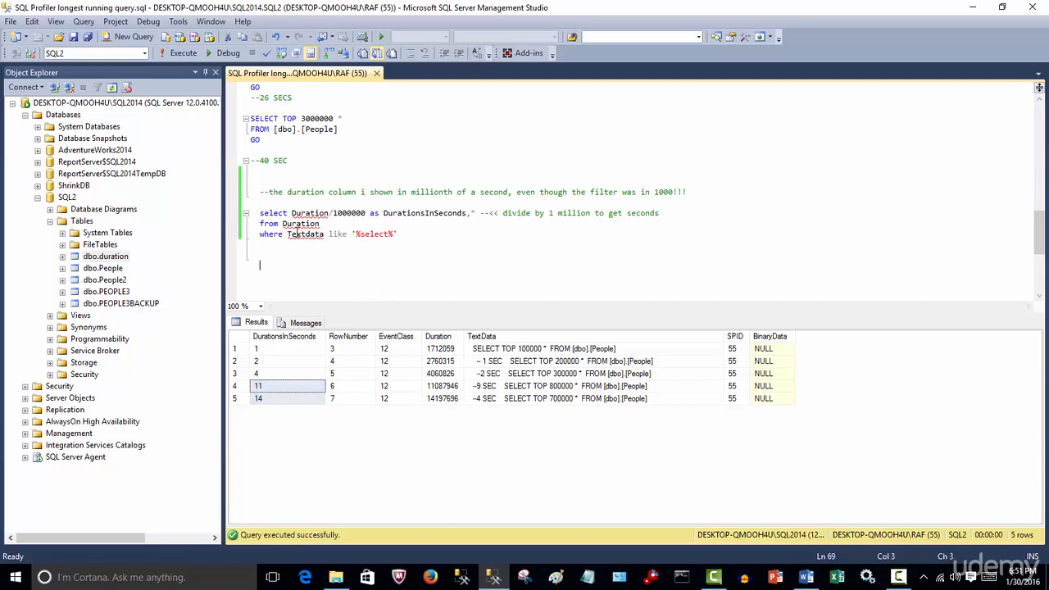
pyautogui.click(177, 22)
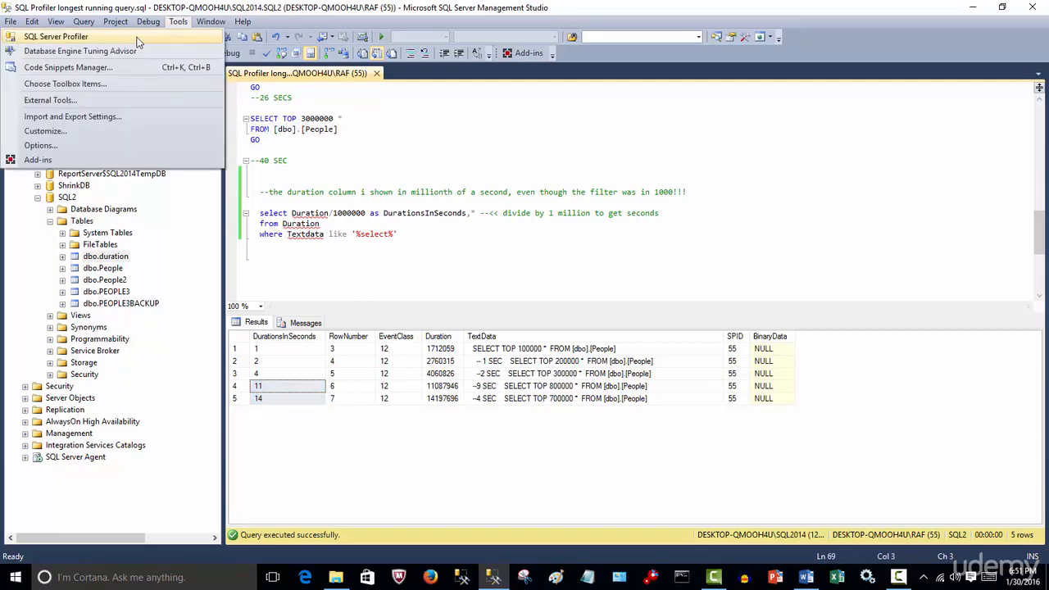
pyautogui.click(161, 31)
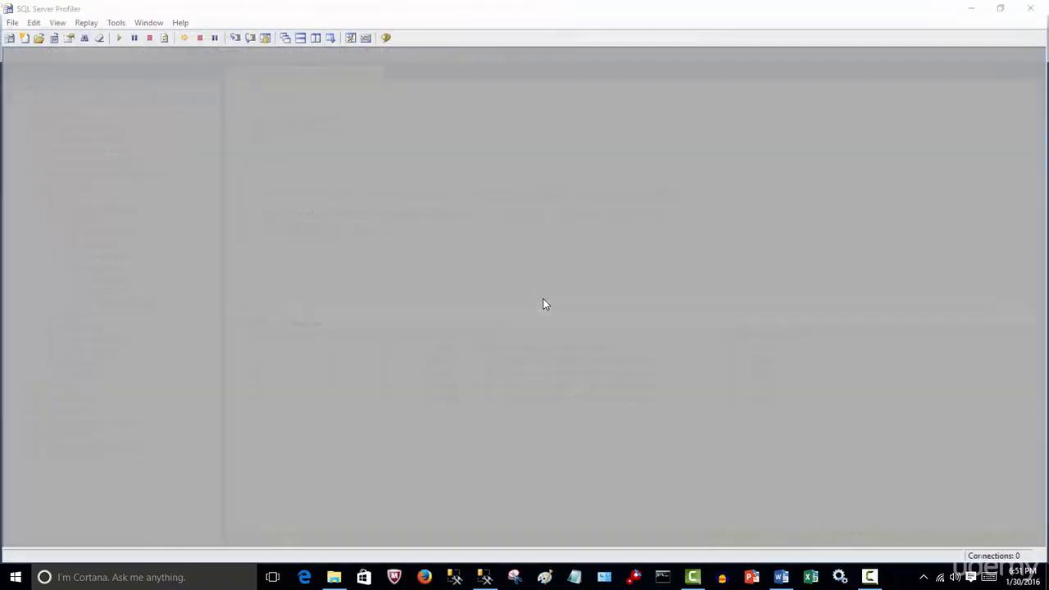
pyautogui.click(461, 310)
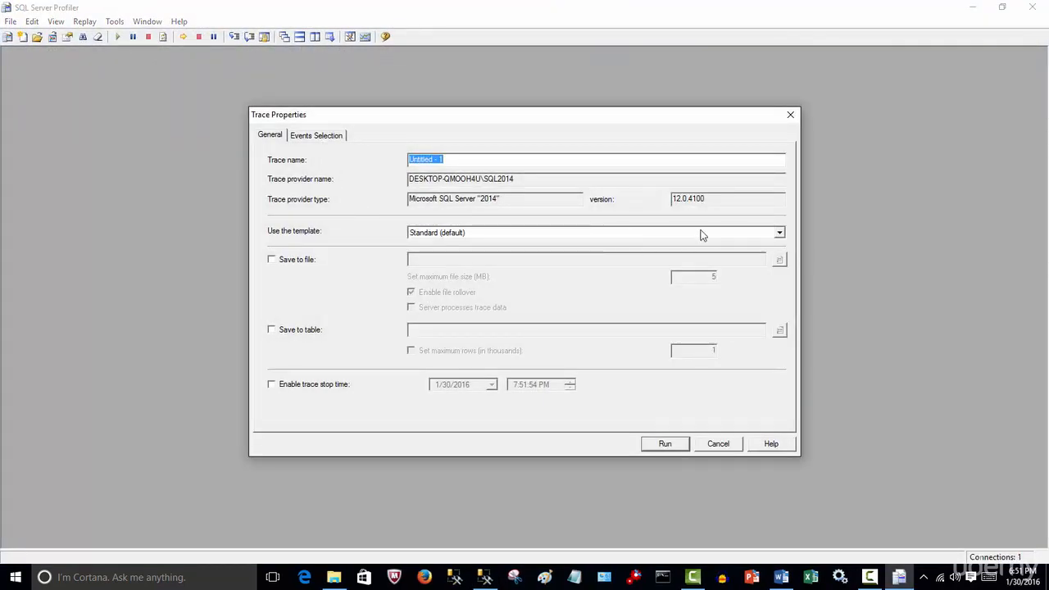
# Base the trace on the TSQL_Duration template and exclude the BinaryData column from the RPC:Completed event.
pyautogui.click(779, 233)
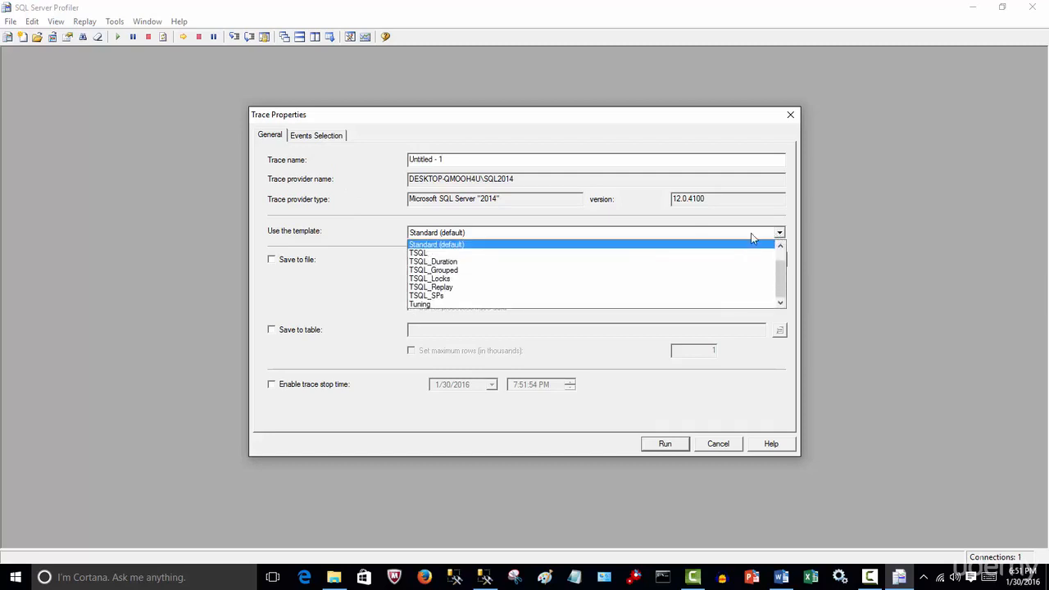
pyautogui.click(431, 260)
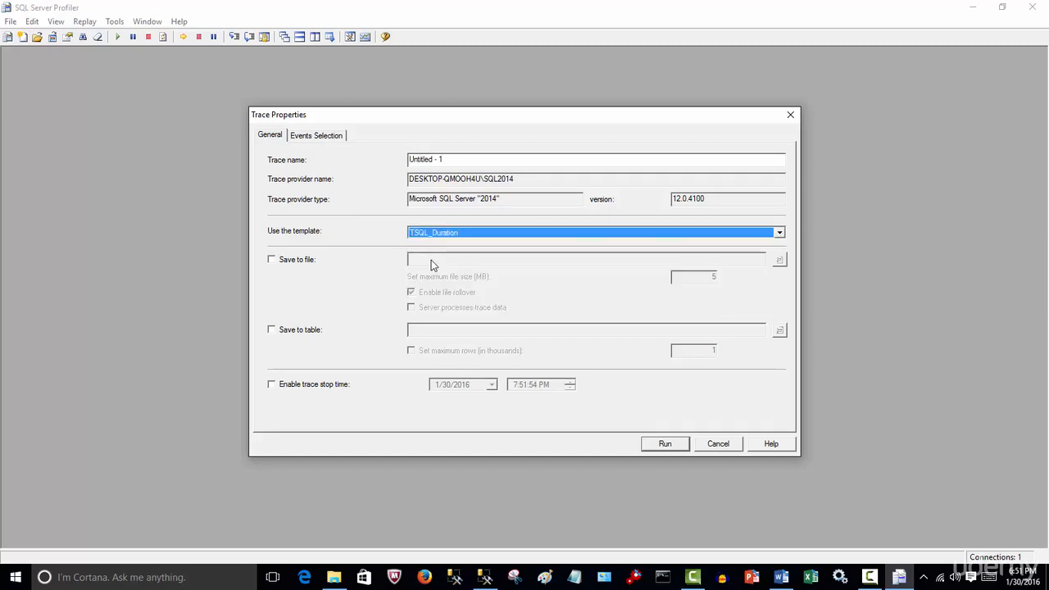
pyautogui.click(316, 137)
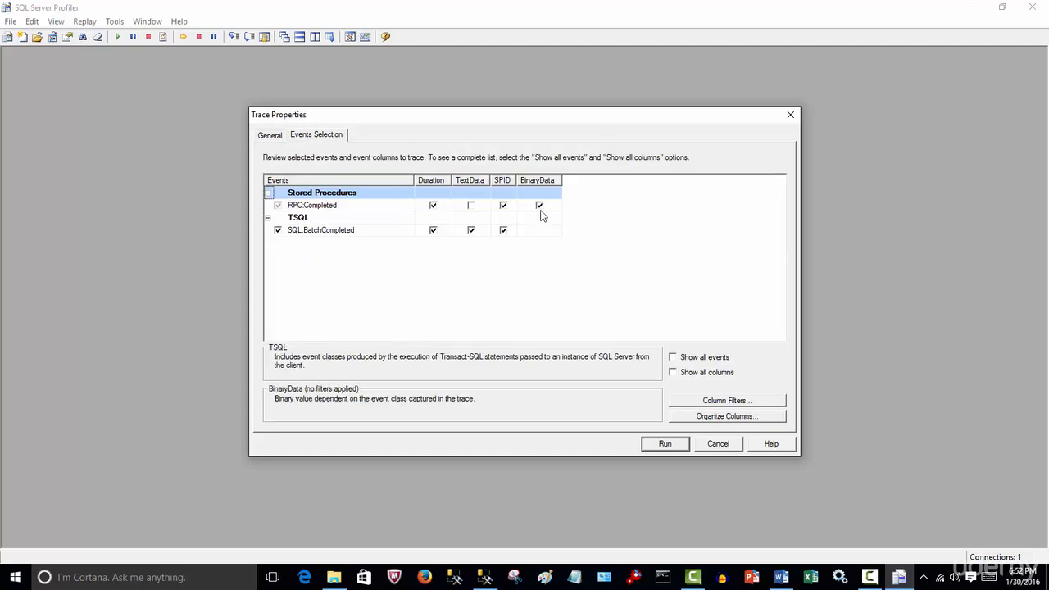
pyautogui.click(540, 205)
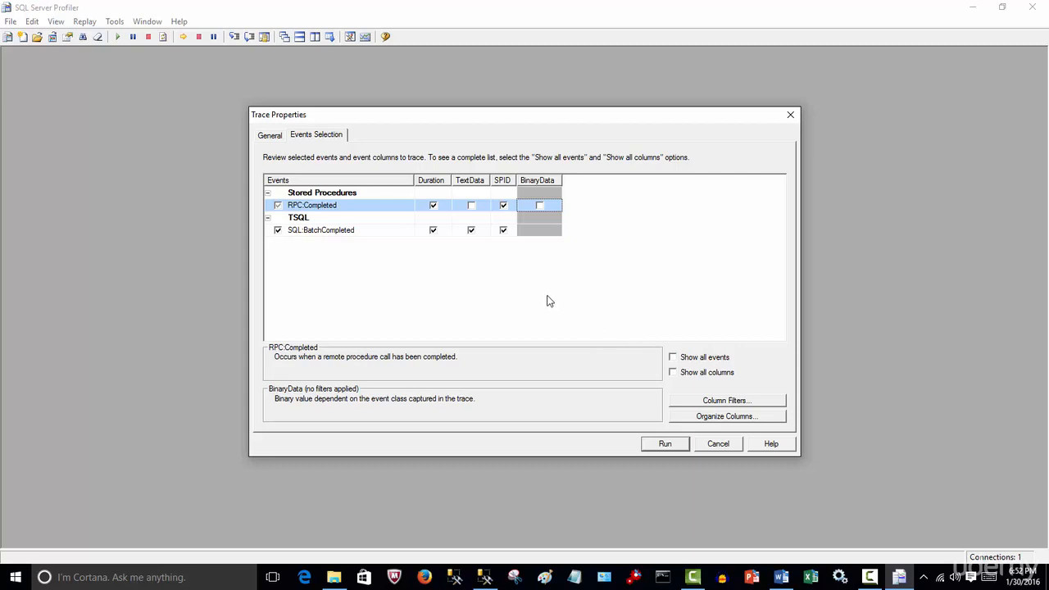
# Filter the trace to a Duration greater than or equal to 4000 and run it.
pyautogui.click(723, 402)
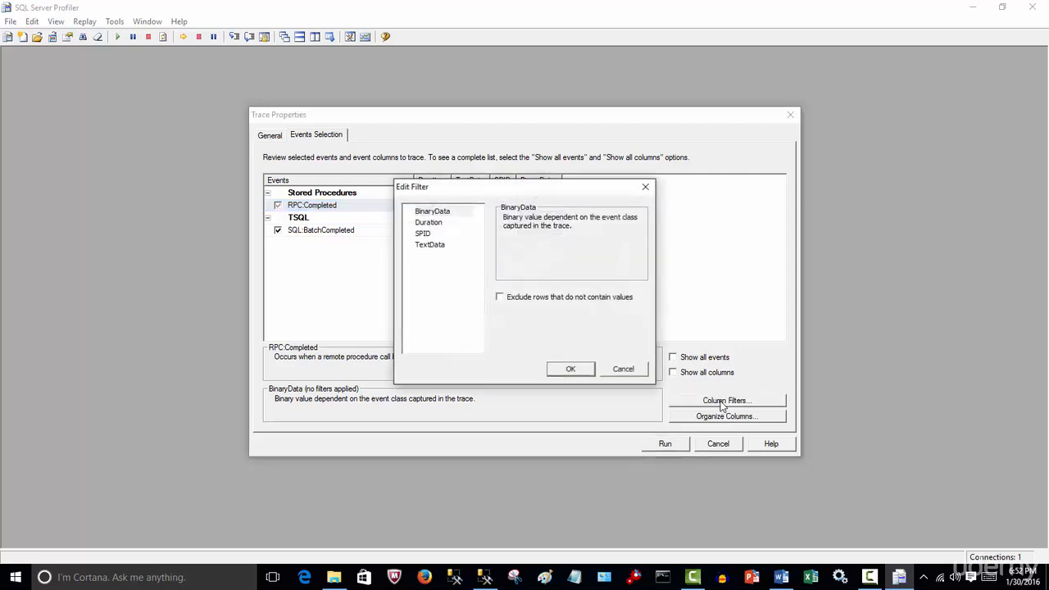
pyautogui.click(432, 225)
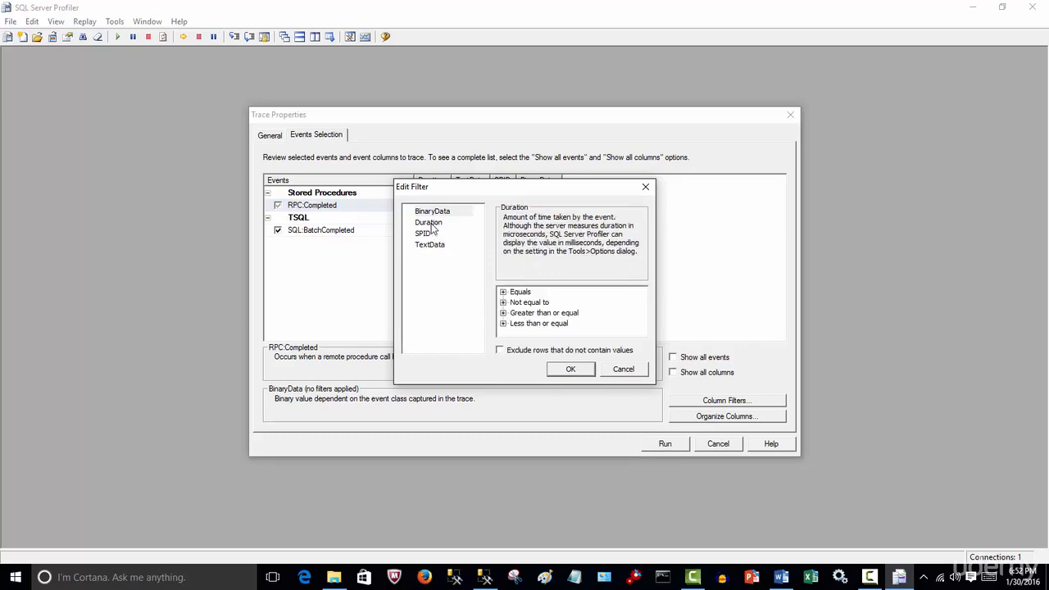
pyautogui.click(505, 314)
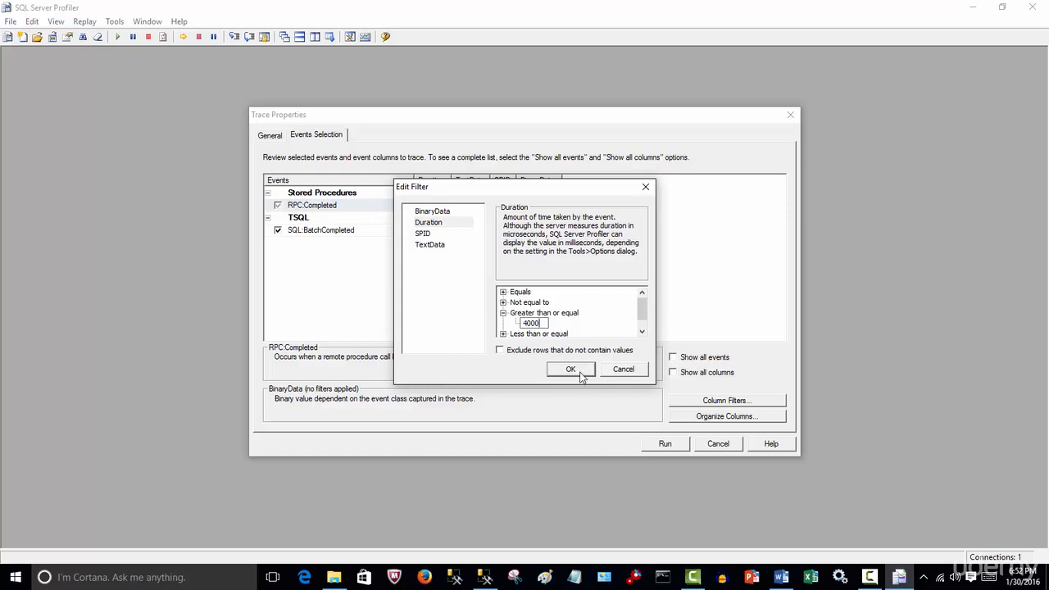
pyautogui.press('Return')
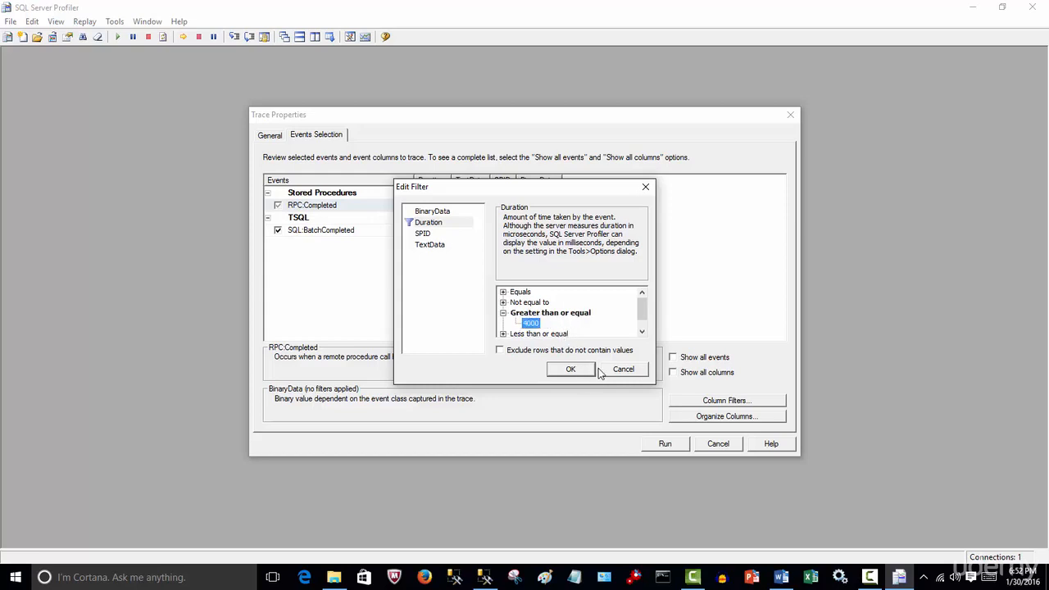
pyautogui.click(572, 370)
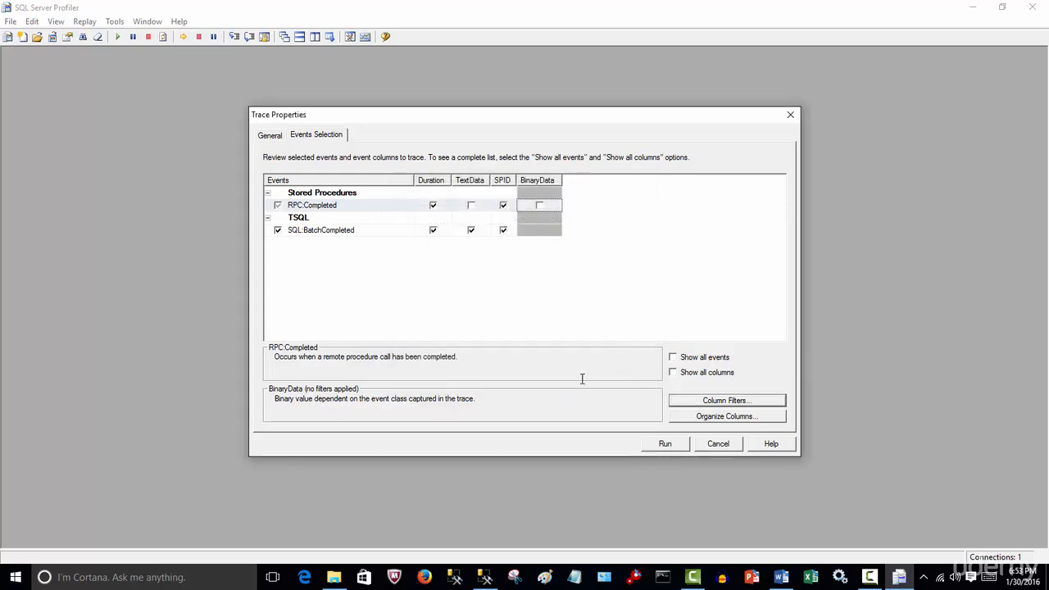
pyautogui.click(664, 445)
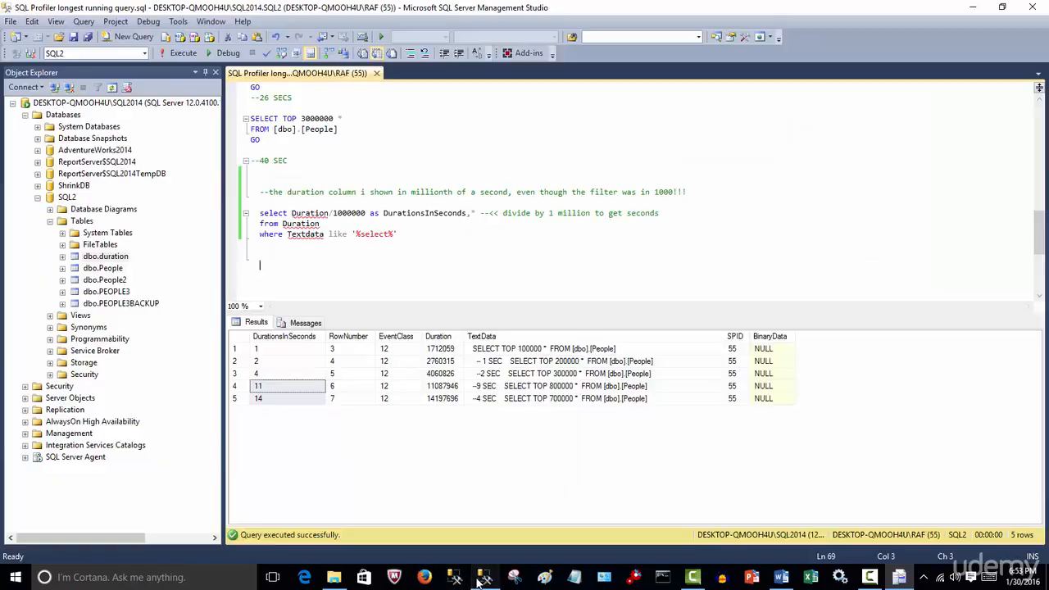
# Switch to SQL Server Management Studio and examine the seconds comments beside the People queries against the 4-second threshold.
pyautogui.click(485, 577)
pyautogui.click(391, 249)
pyautogui.scroll(-3, 391, 249)
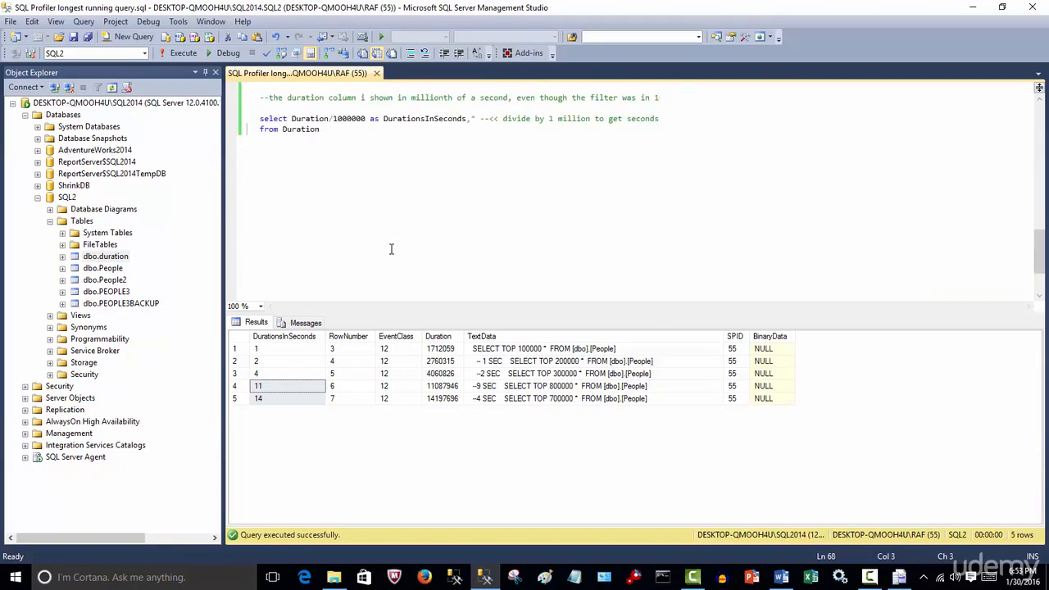
pyautogui.scroll(20, 391, 248)
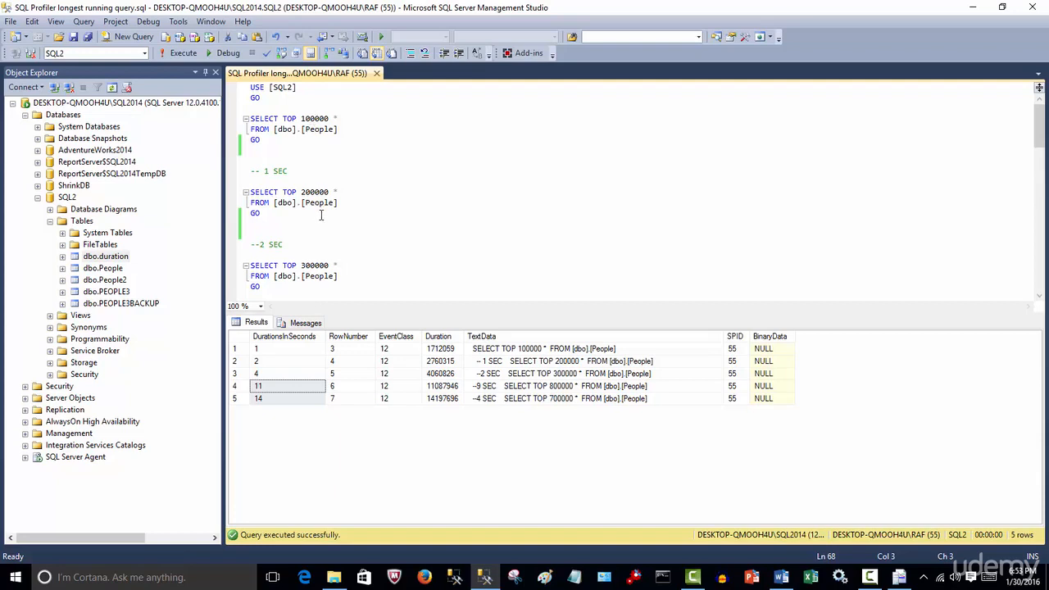
pyautogui.scroll(-2, 319, 212)
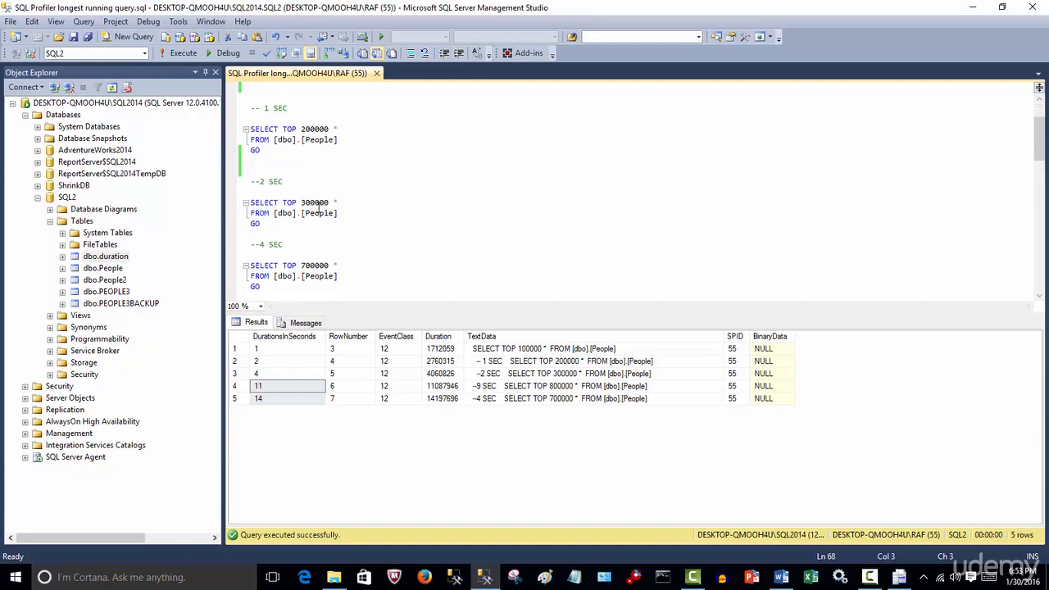
pyautogui.scroll(-2, 325, 247)
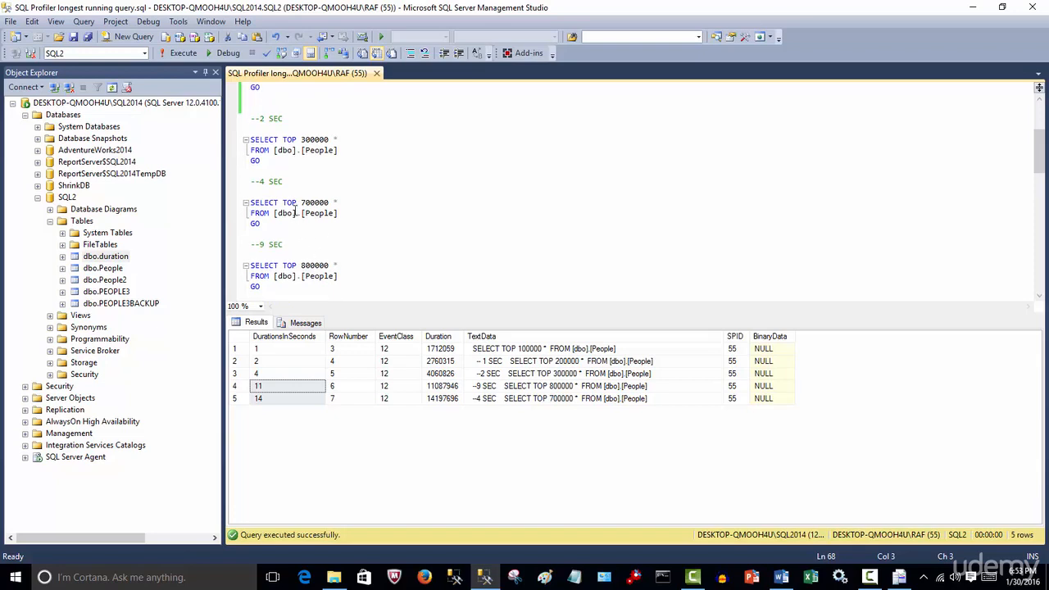
pyautogui.moveTo(286, 181); pyautogui.dragTo(252, 108)
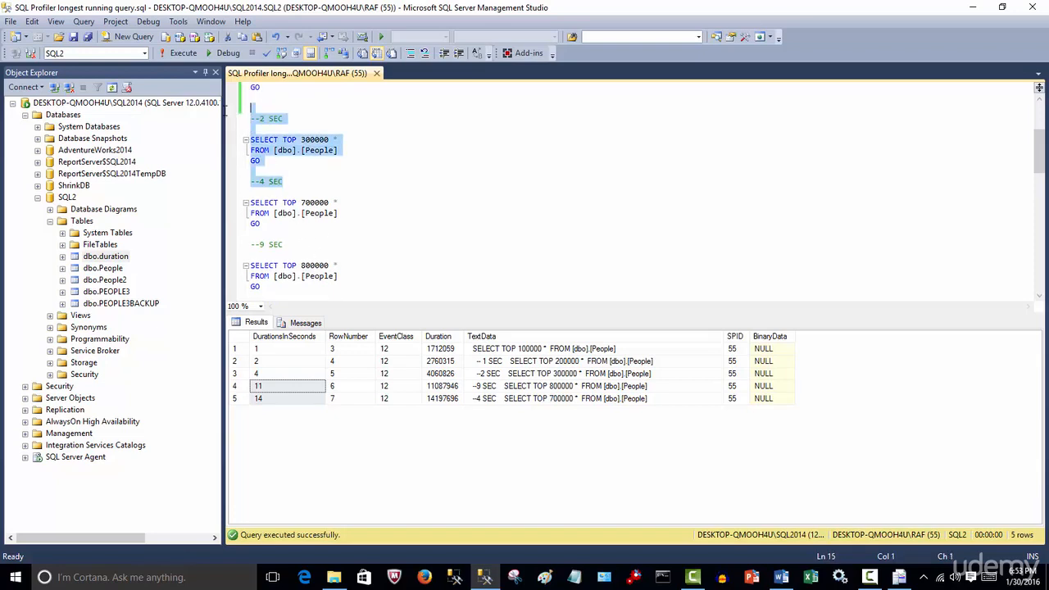
pyautogui.click(316, 192)
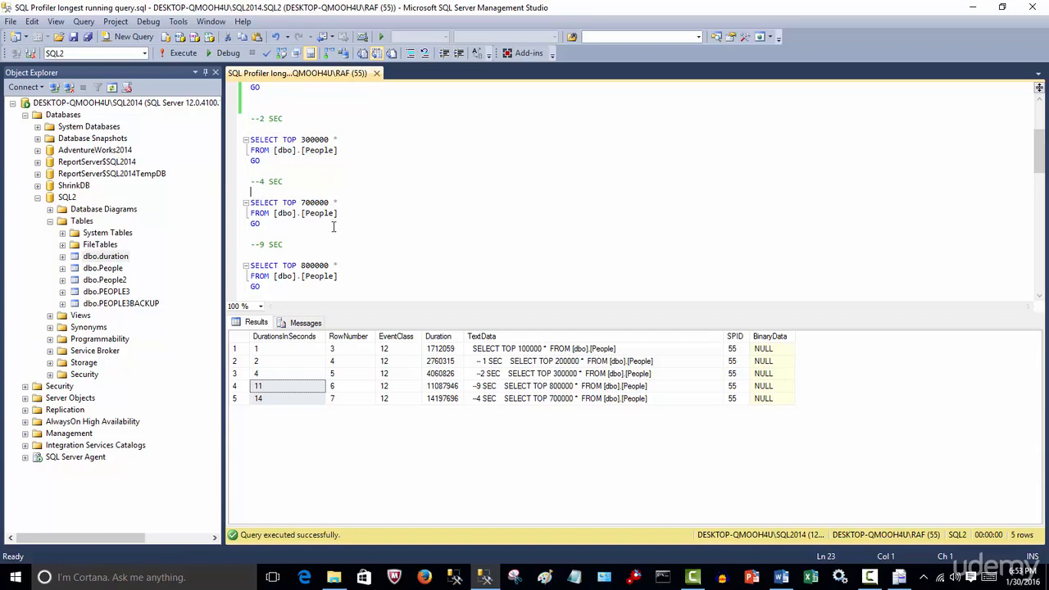
# Execute the script's People queries from SELECT TOP 100000 through SELECT TOP 1000000 together.
pyautogui.scroll(-5, 334, 226)
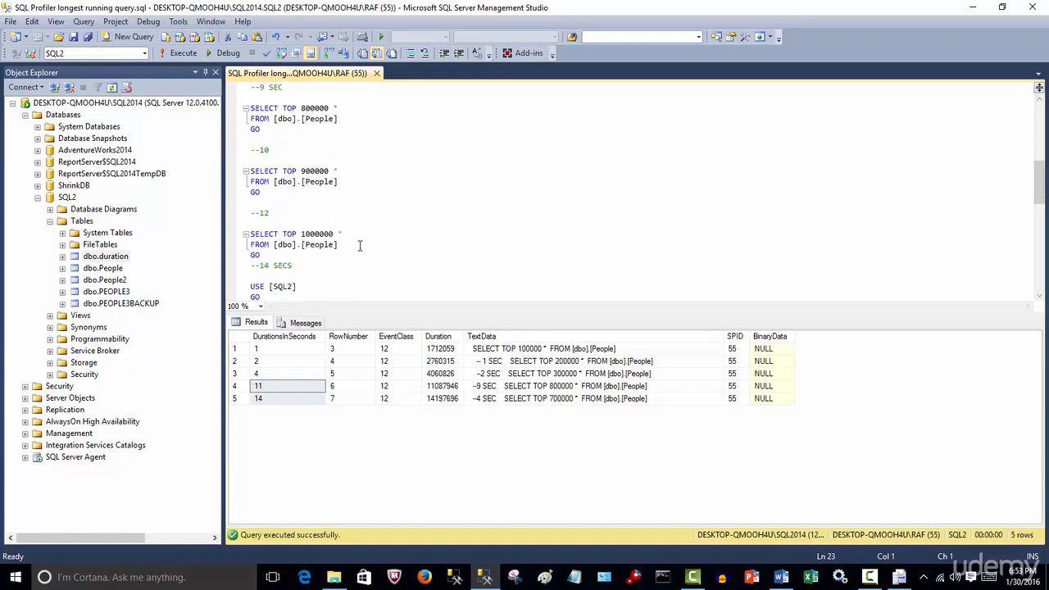
pyautogui.scroll(-1, 359, 245)
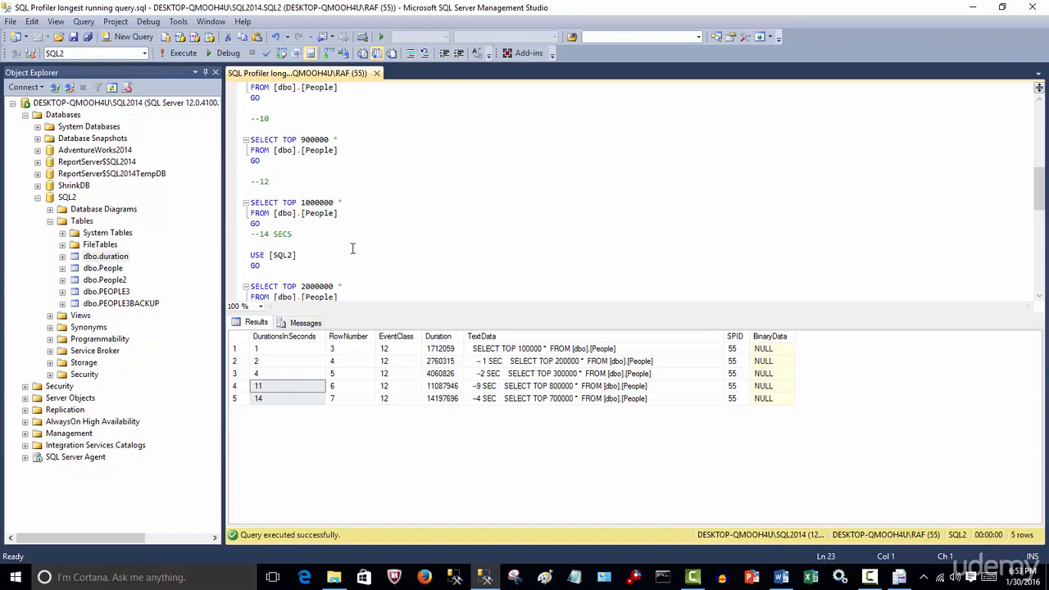
pyautogui.hotkey('ctrl', 'a')
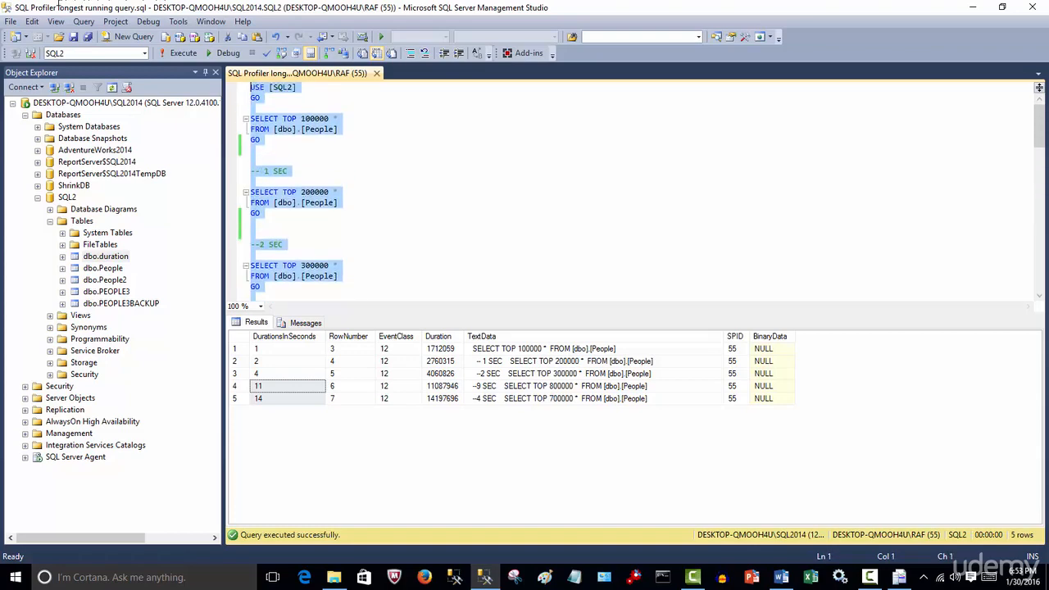
pyautogui.click(172, 54)
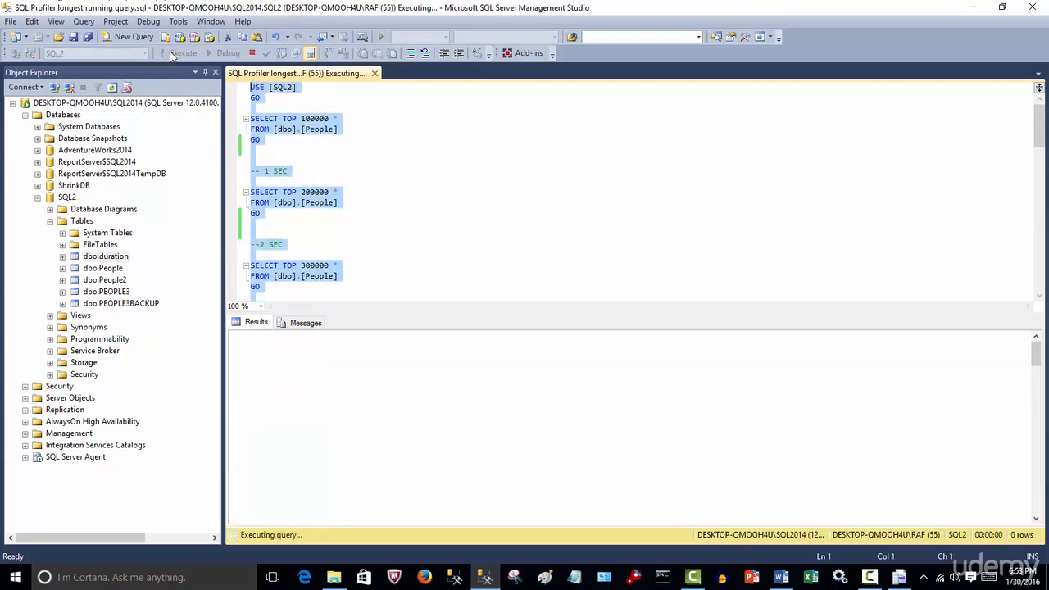
# Switch to SQL Server Profiler and widen the running trace's TextData column to read the captured queries in full.
pyautogui.click(899, 577)
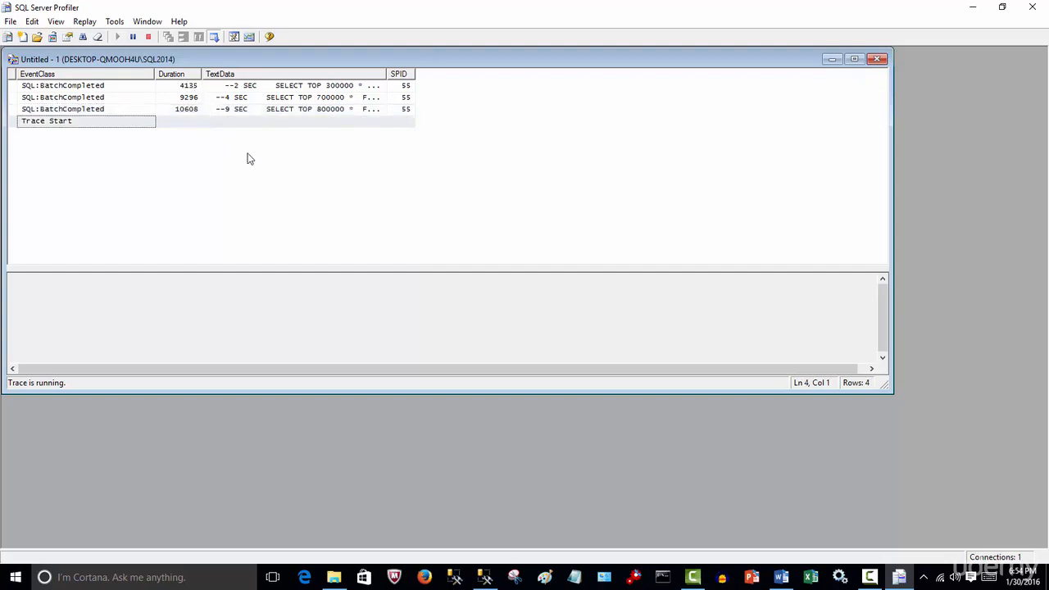
pyautogui.click(386, 74)
pyautogui.moveTo(385, 74); pyautogui.dragTo(574, 74)
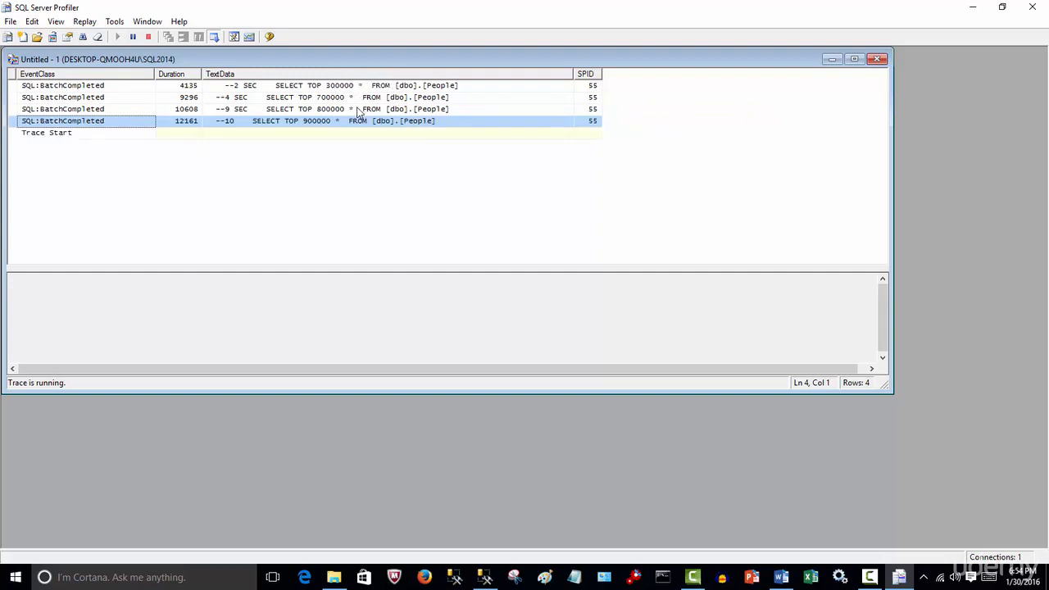
pyautogui.click(400, 137)
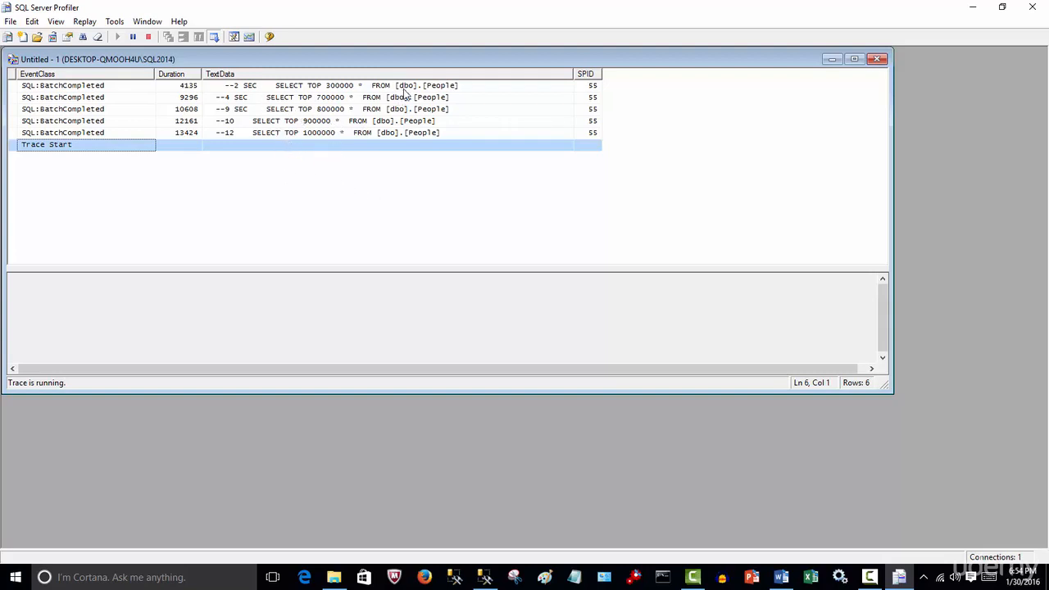
pyautogui.moveTo(574, 74); pyautogui.dragTo(602, 73)
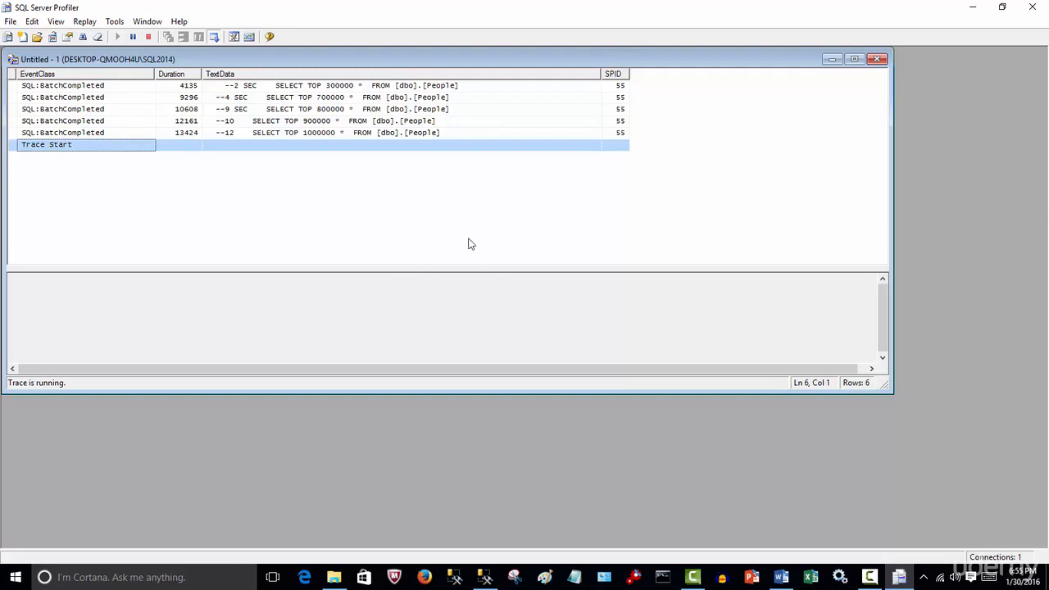
# Check the script's execution in Management Studio, and review the slow-executing queries bullet in the Word document on SQL Profiler.
pyautogui.click(485, 576)
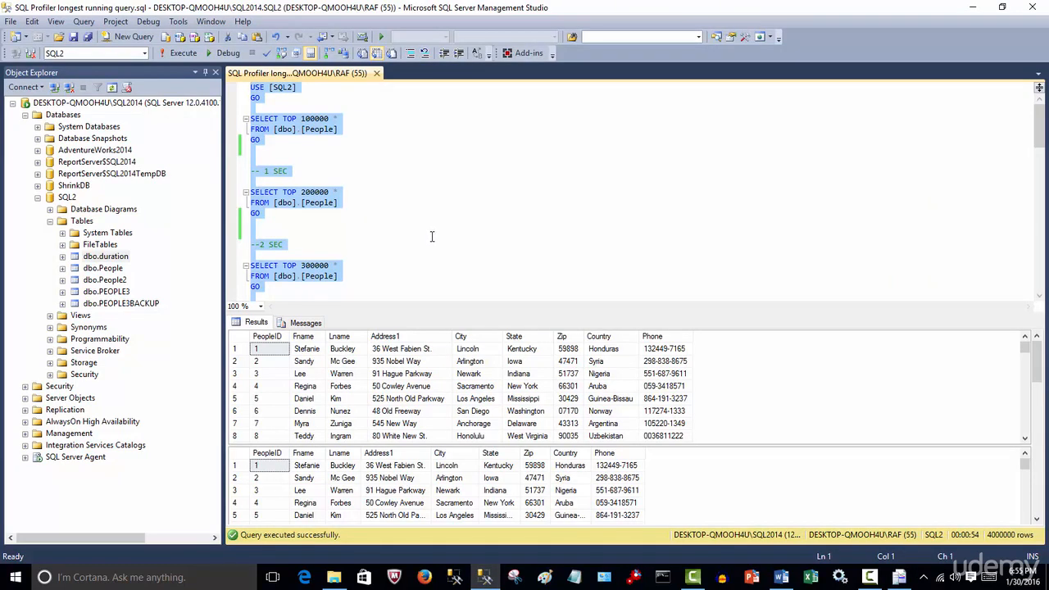
pyautogui.click(393, 269)
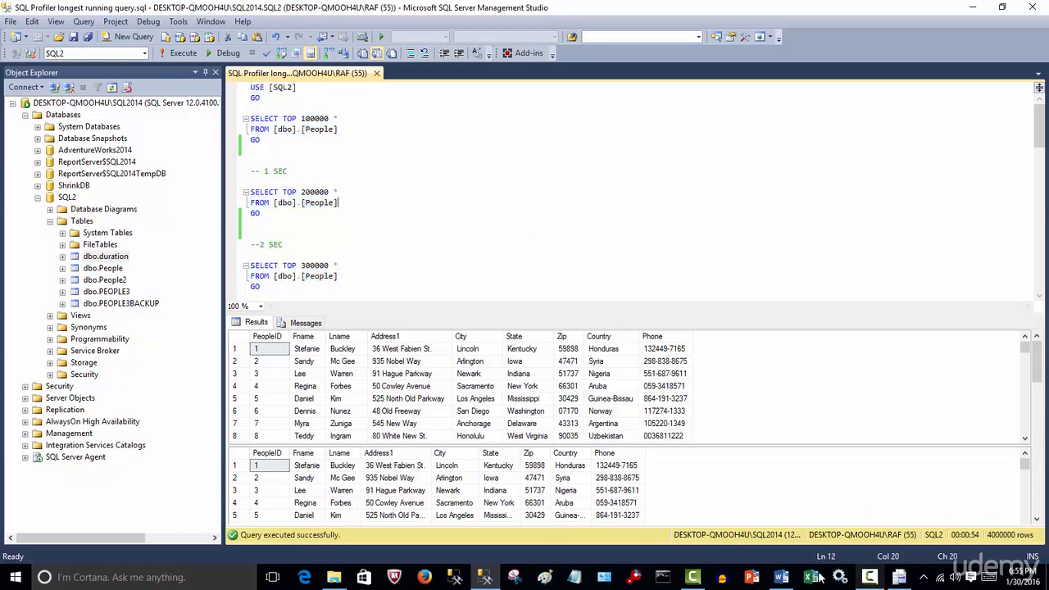
pyautogui.click(782, 578)
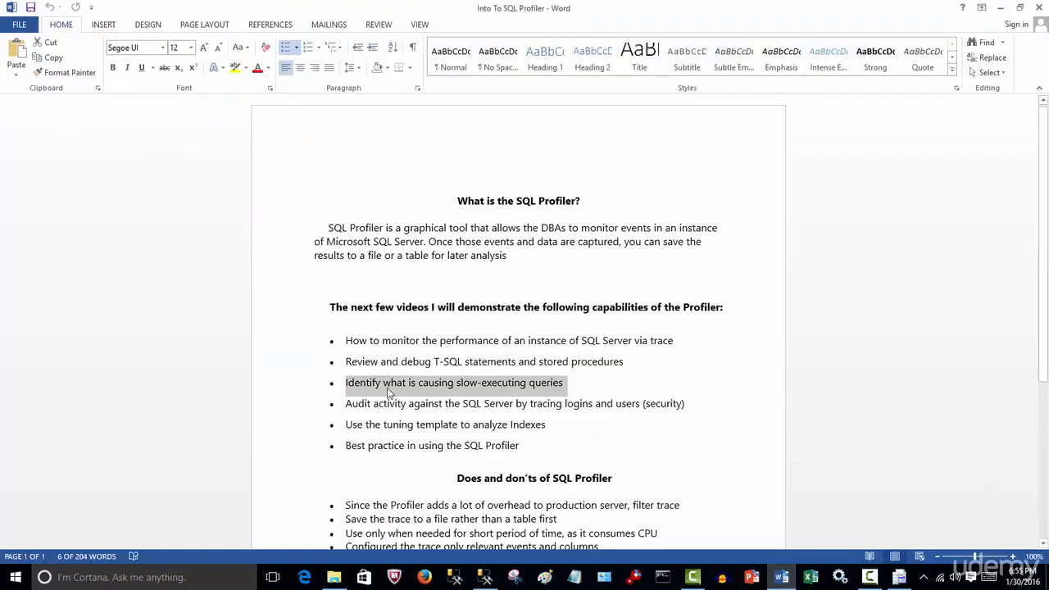
pyautogui.click(566, 386)
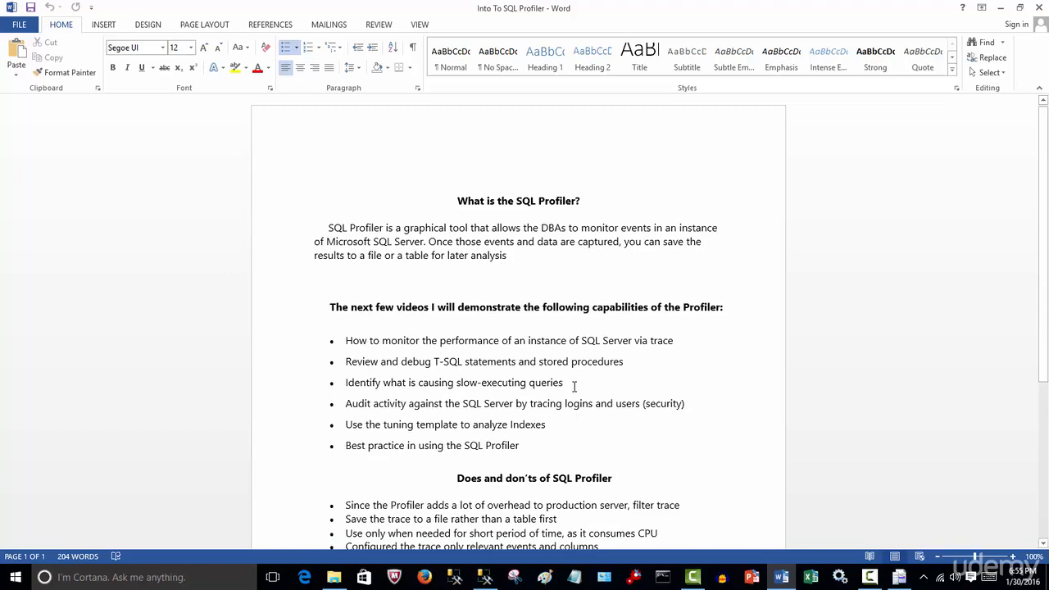
pyautogui.click(869, 577)
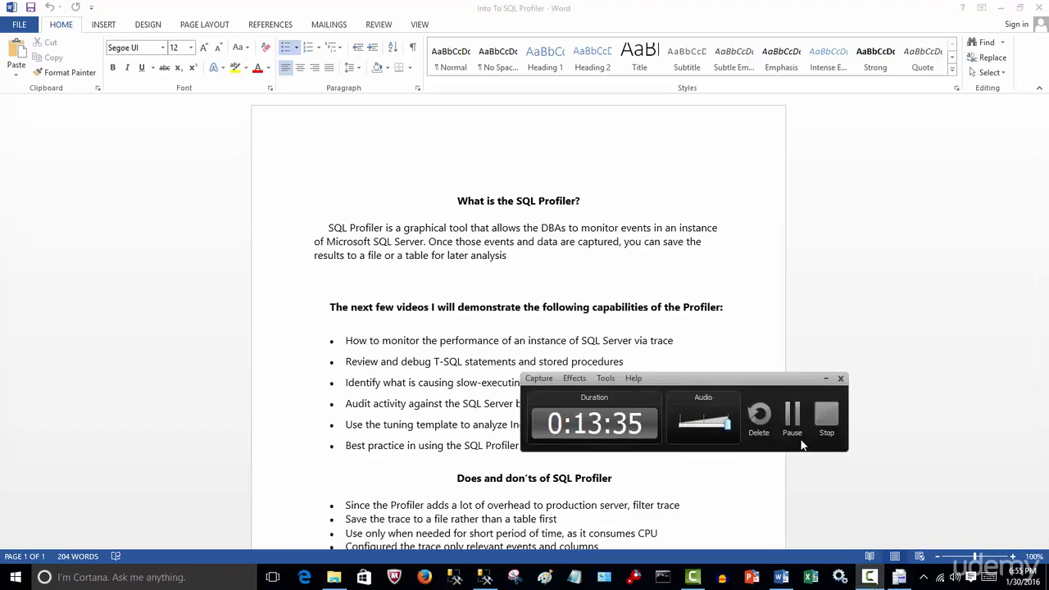